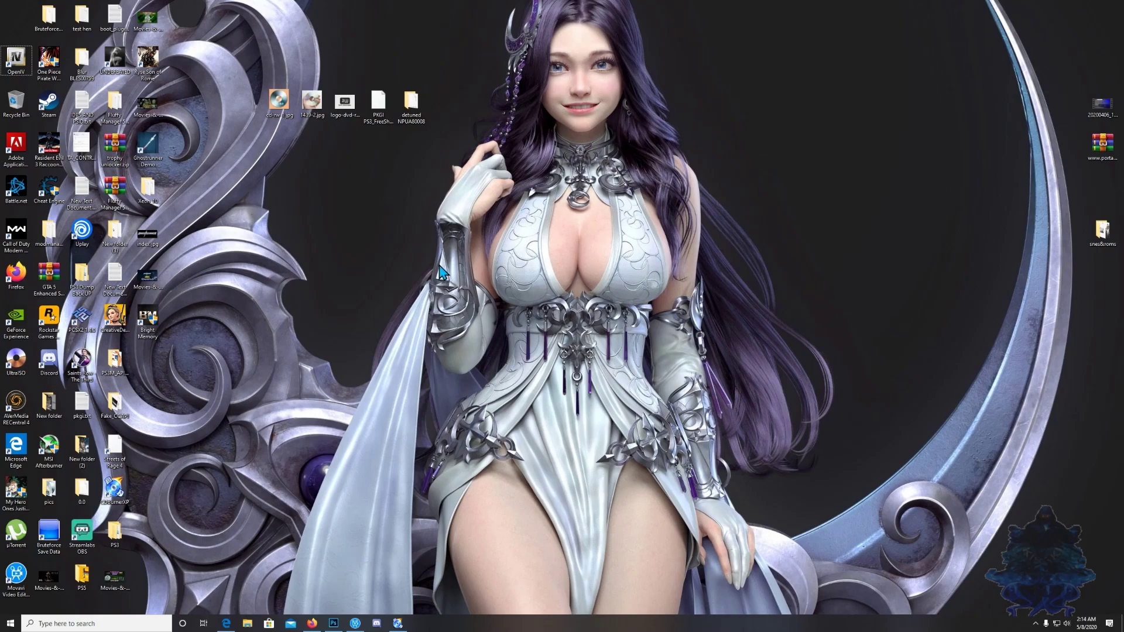
# Show pictures of a CD-RW, a dual-layer DVD and the DVD+ReWritable logo.
pyautogui.doubleClick(276, 110)
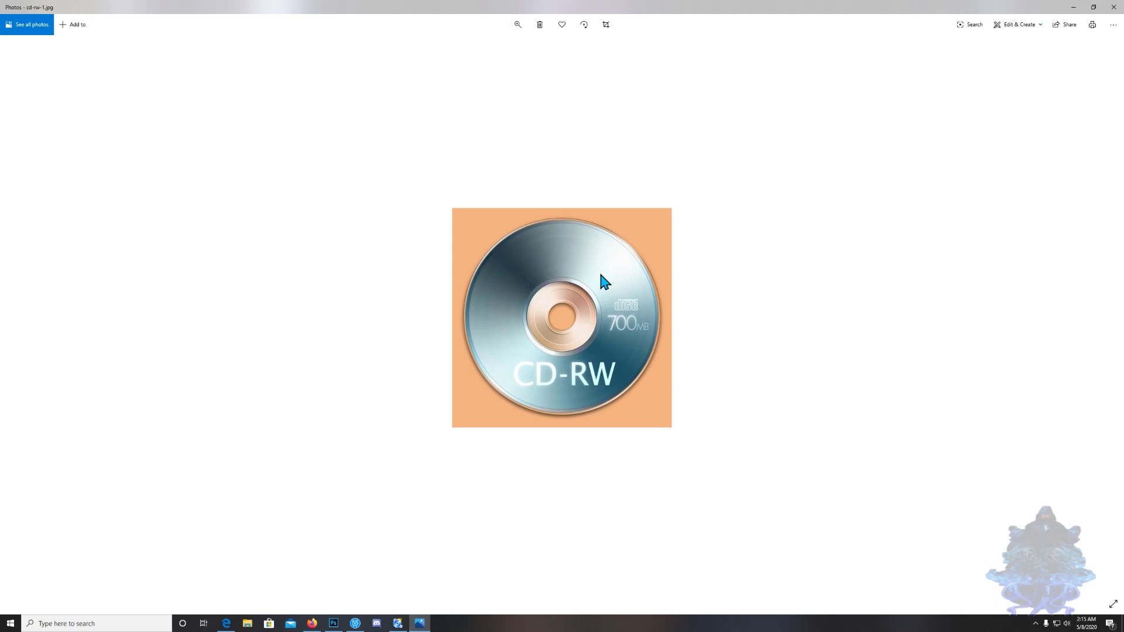
pyautogui.click(1113, 7)
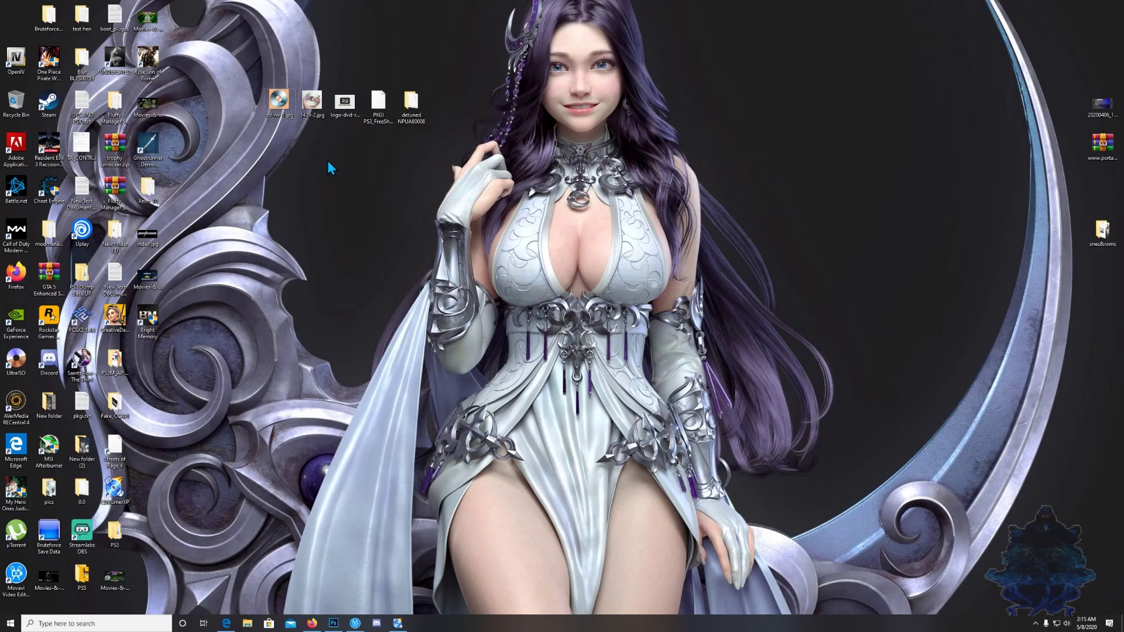
pyautogui.doubleClick(312, 101)
pyautogui.scroll(2, 610, 352)
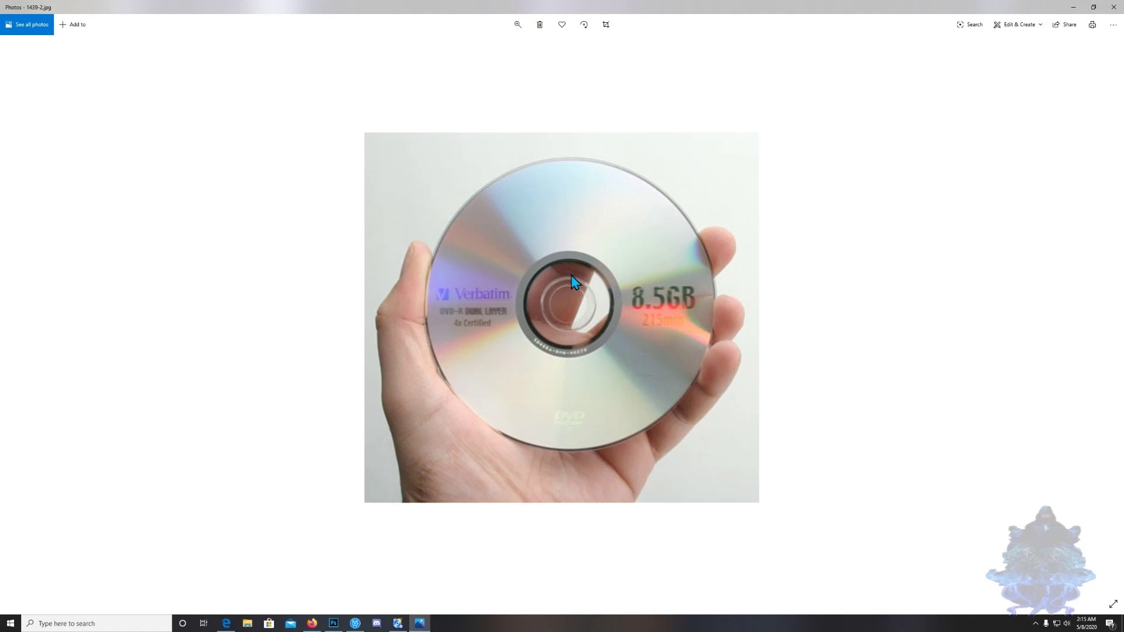
pyautogui.click(1113, 7)
pyautogui.click(421, 208)
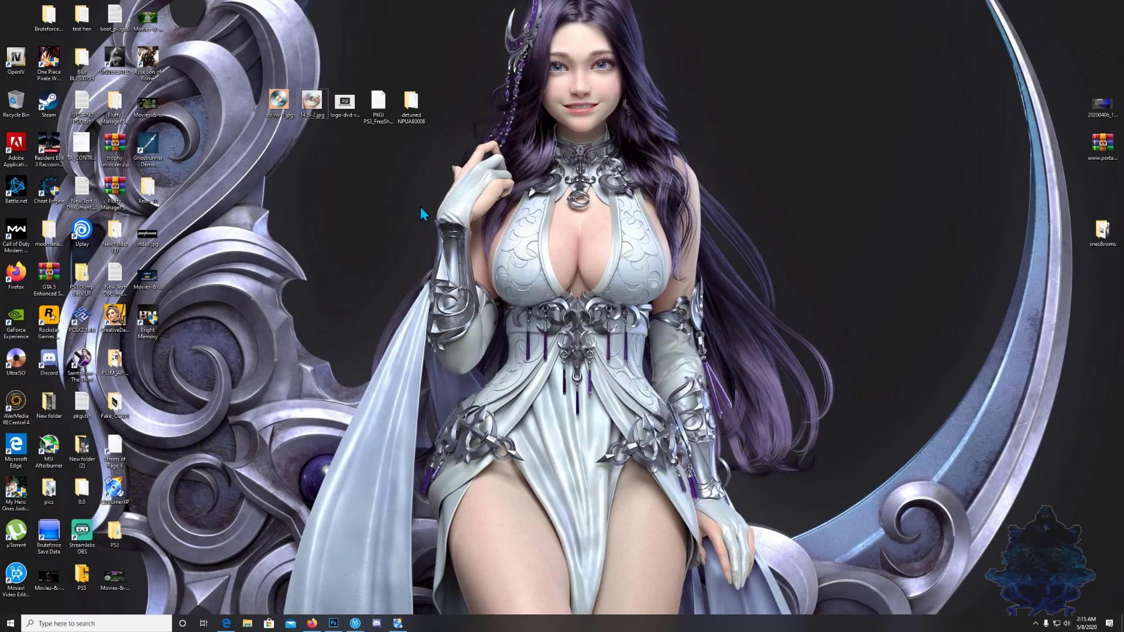
pyautogui.doubleClick(352, 114)
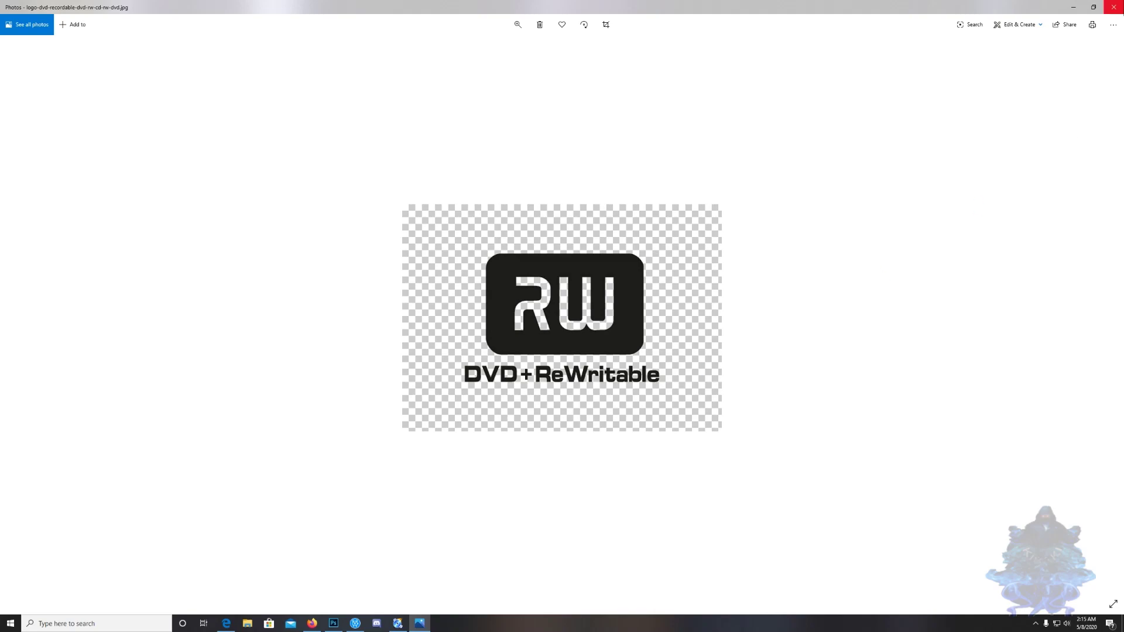
pyautogui.click(1113, 7)
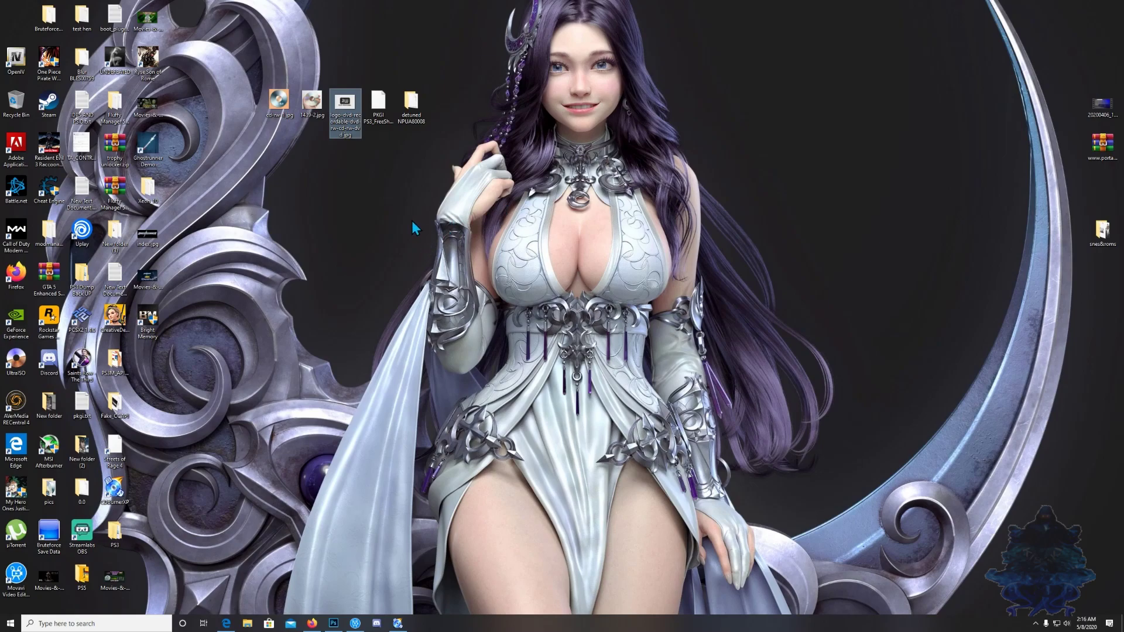
# Point out the PKGI package file and detuned NPUA80008 folder, then bring up CDBurnerXP.
pyautogui.moveTo(469, 171); pyautogui.dragTo(382, 113)
pyautogui.click(389, 171)
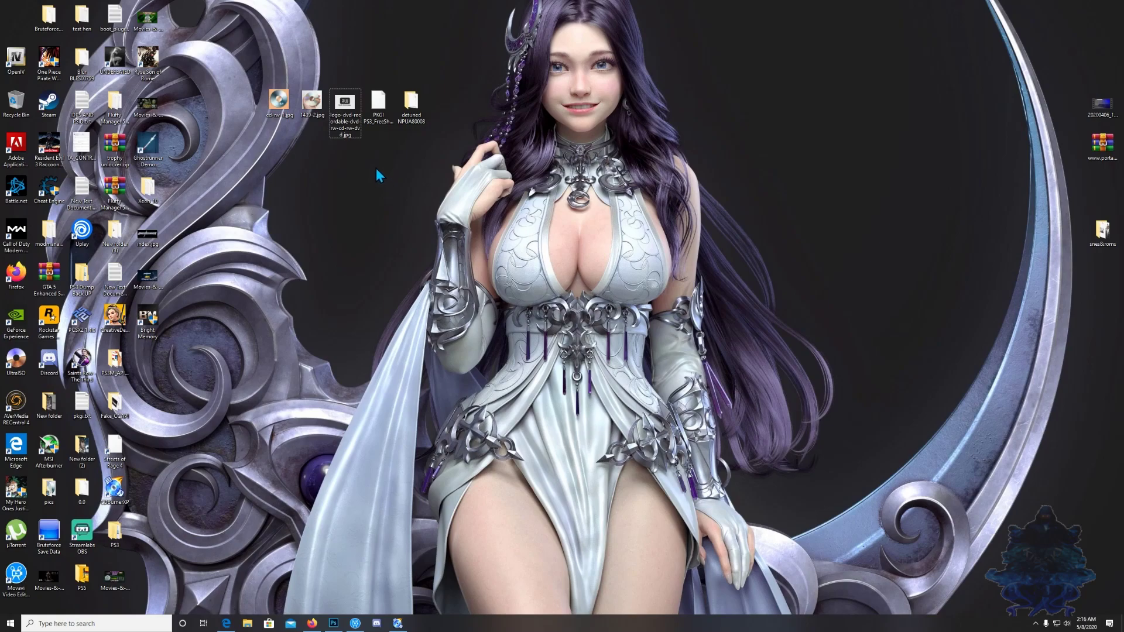
pyautogui.click(384, 119)
pyautogui.click(469, 171)
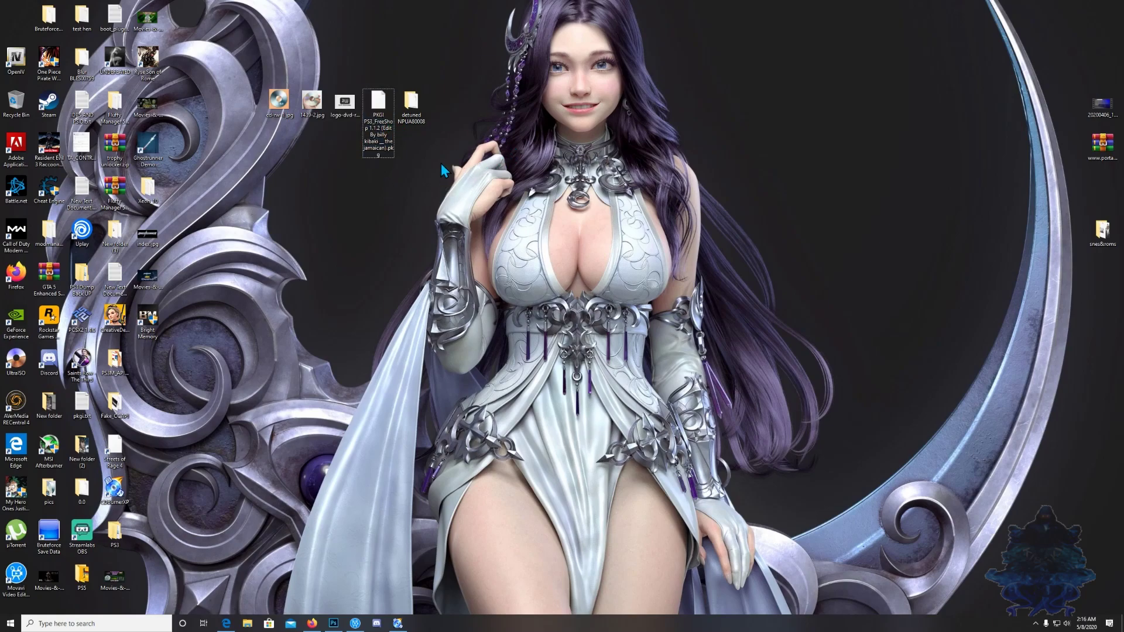
pyautogui.press('Right')
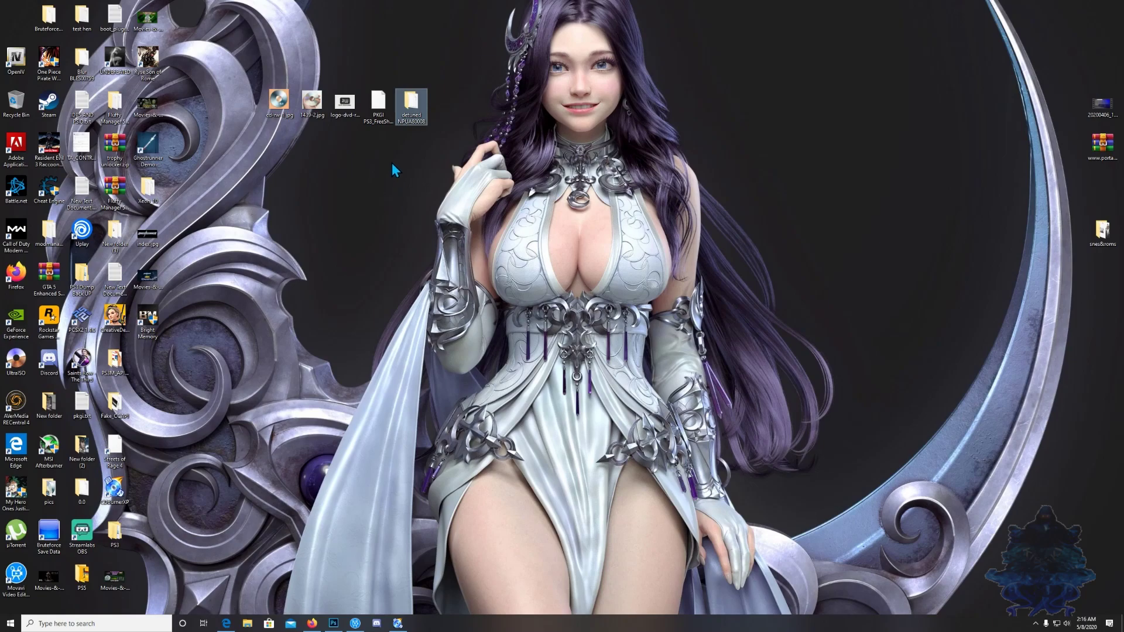
pyautogui.click(363, 152)
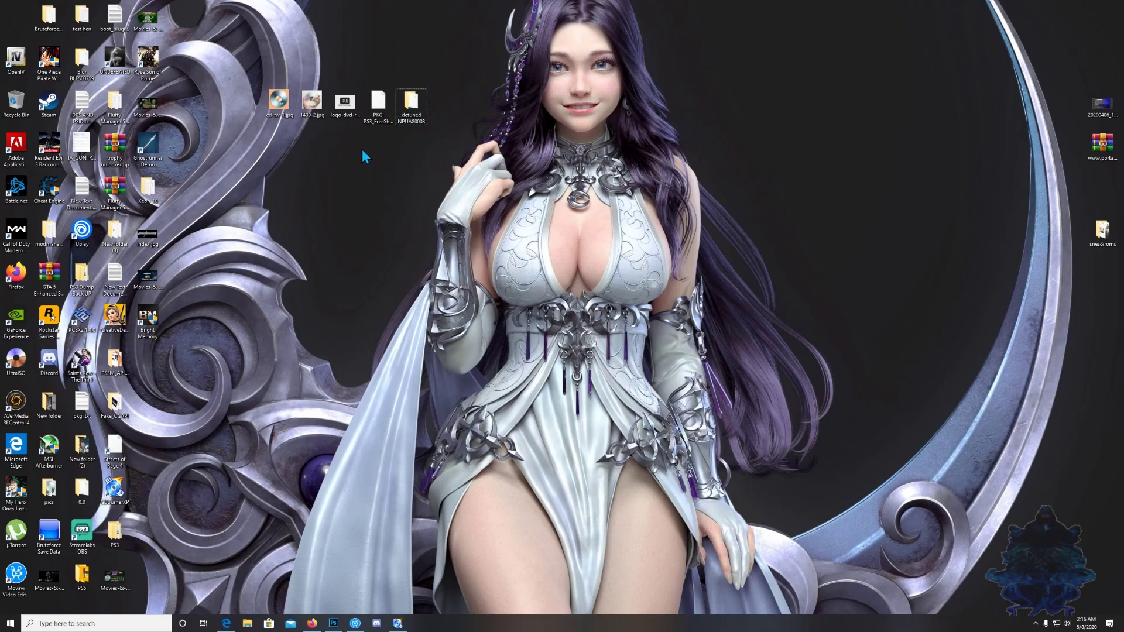
pyautogui.click(376, 119)
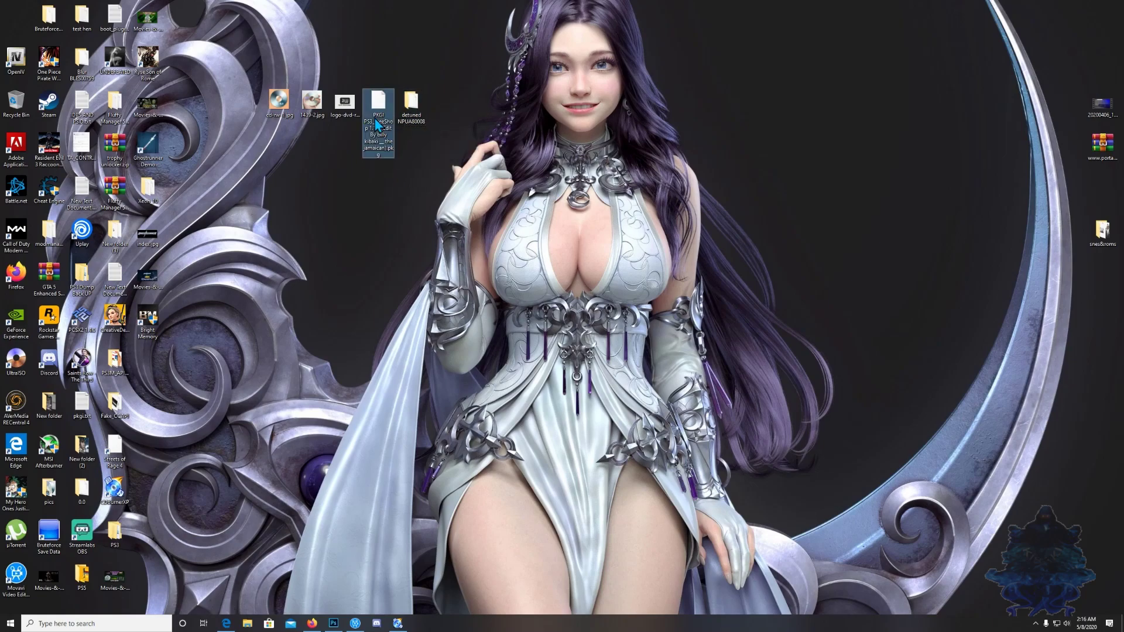
pyautogui.click(446, 152)
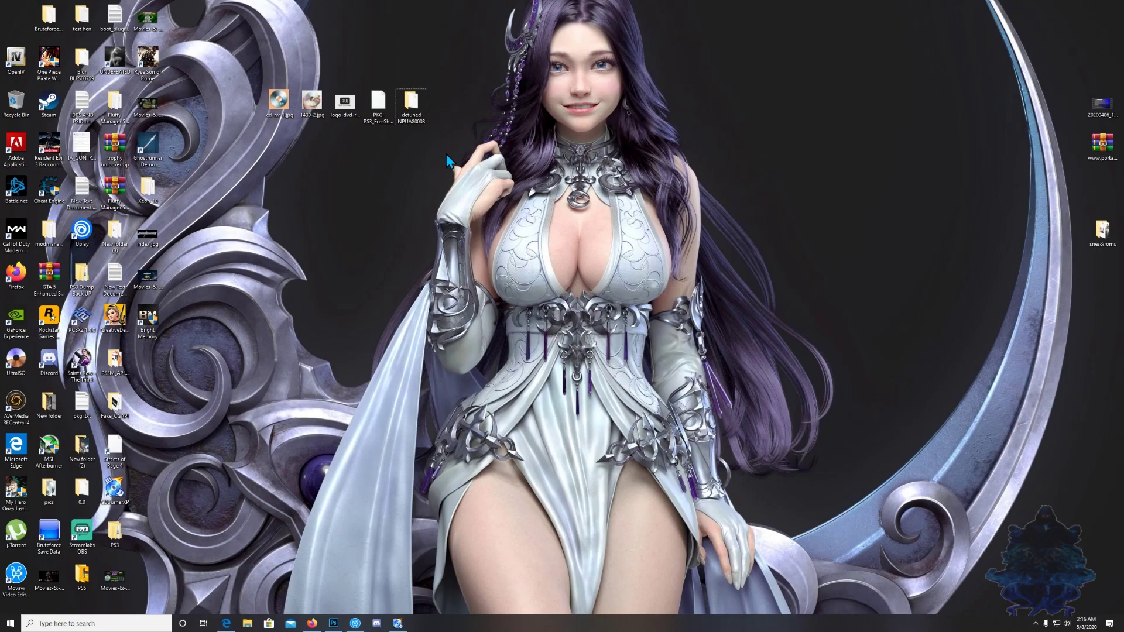
pyautogui.click(400, 625)
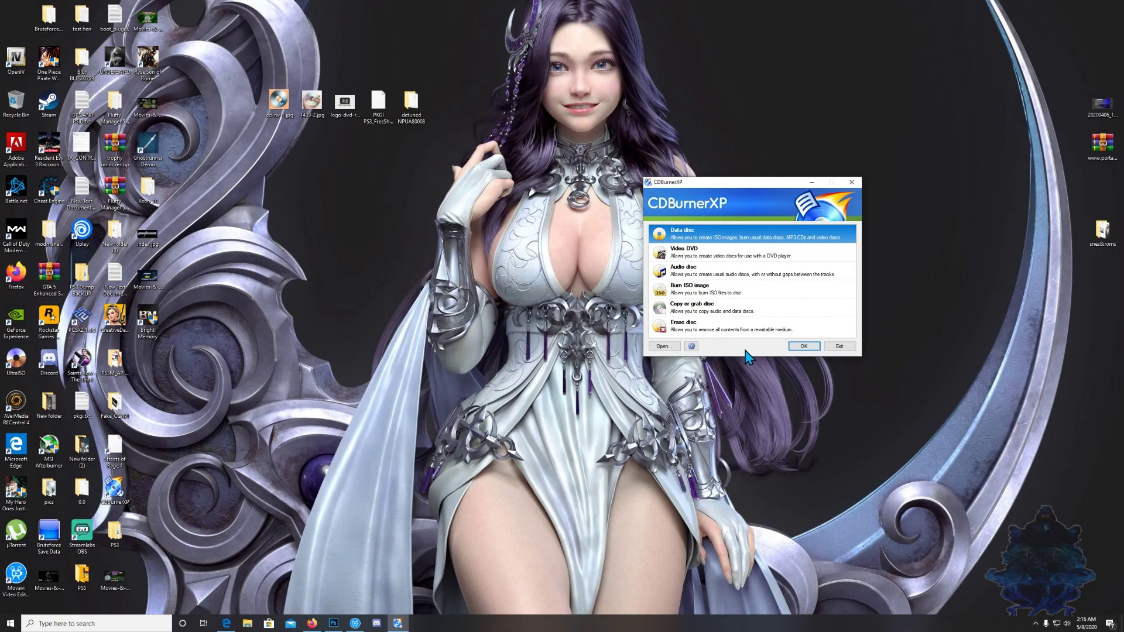
# Confirm CD-RW drive N: is empty in This PC, then start a Data disc project.
pyautogui.click(248, 623)
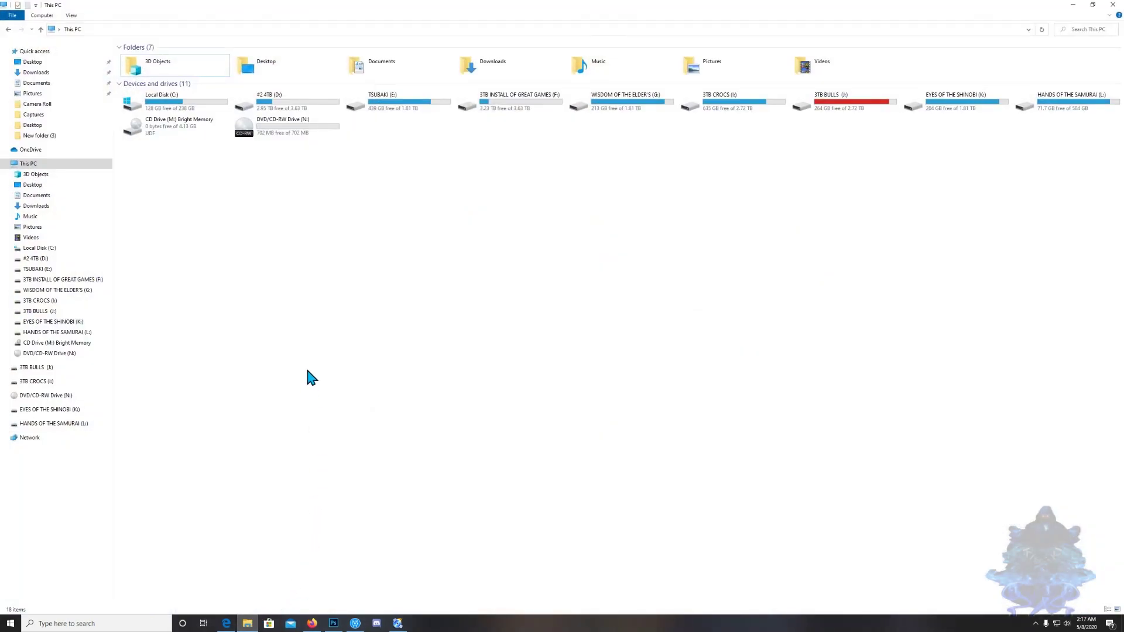
pyautogui.moveTo(276, 157); pyautogui.dragTo(341, 187)
pyautogui.click(1072, 4)
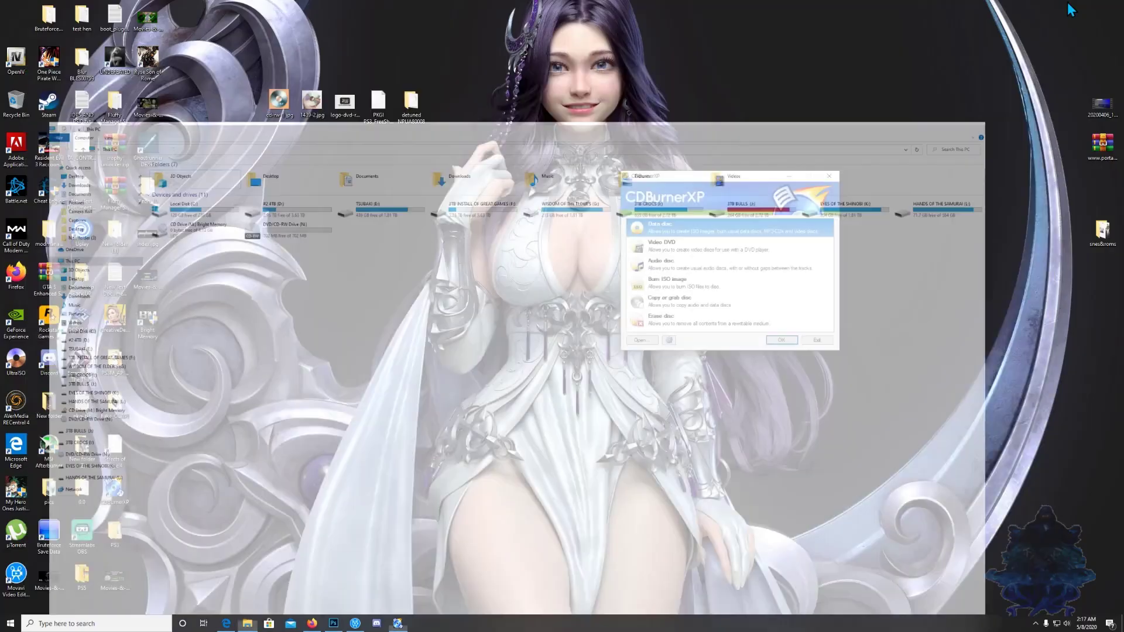
pyautogui.moveTo(708, 177)
pyautogui.mouseDown()
pyautogui.moveTo(670, 184)
pyautogui.moveTo(711, 168)
pyautogui.mouseUp()
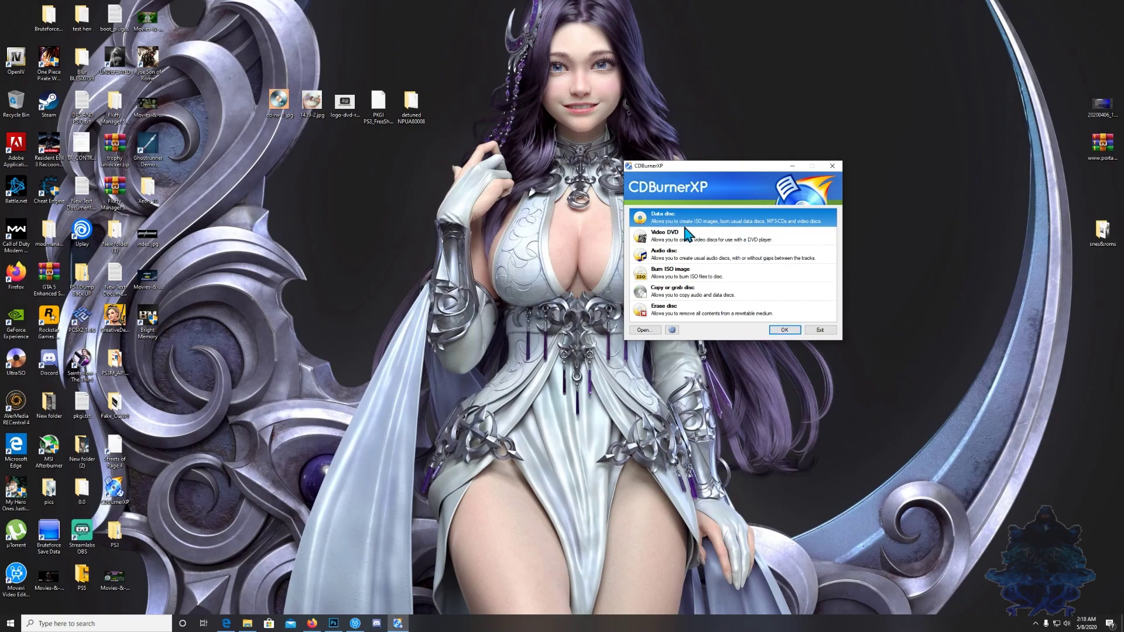
pyautogui.click(785, 331)
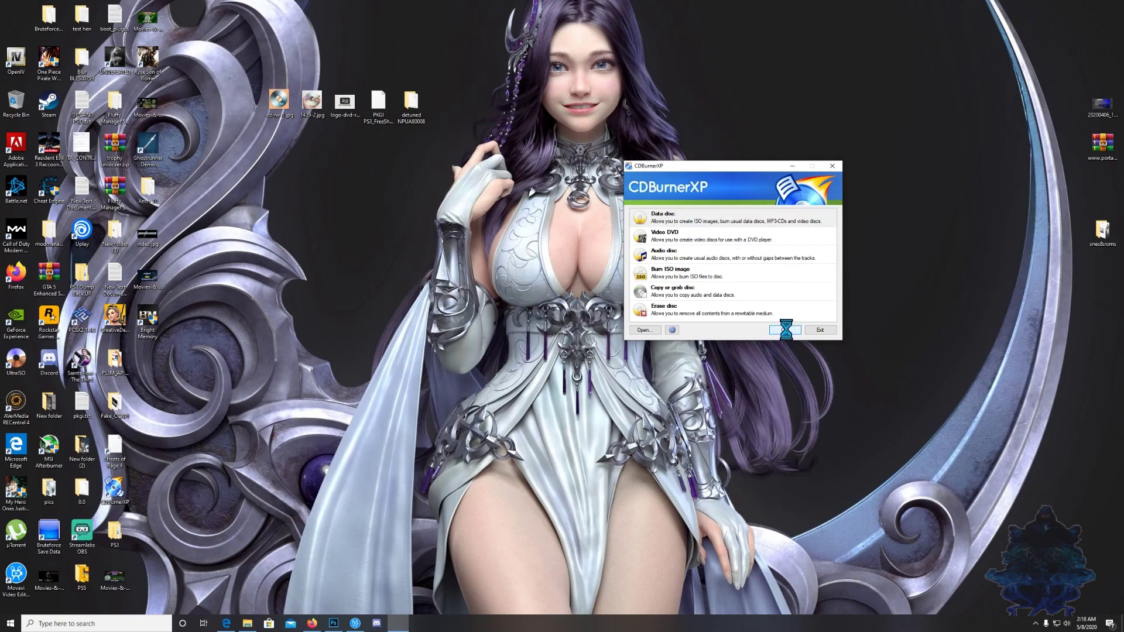
# Drag the PKGI file and detuned NPUA80008 folder into the compilation and open Burn settings.
pyautogui.moveTo(688, 153); pyautogui.dragTo(757, 151)
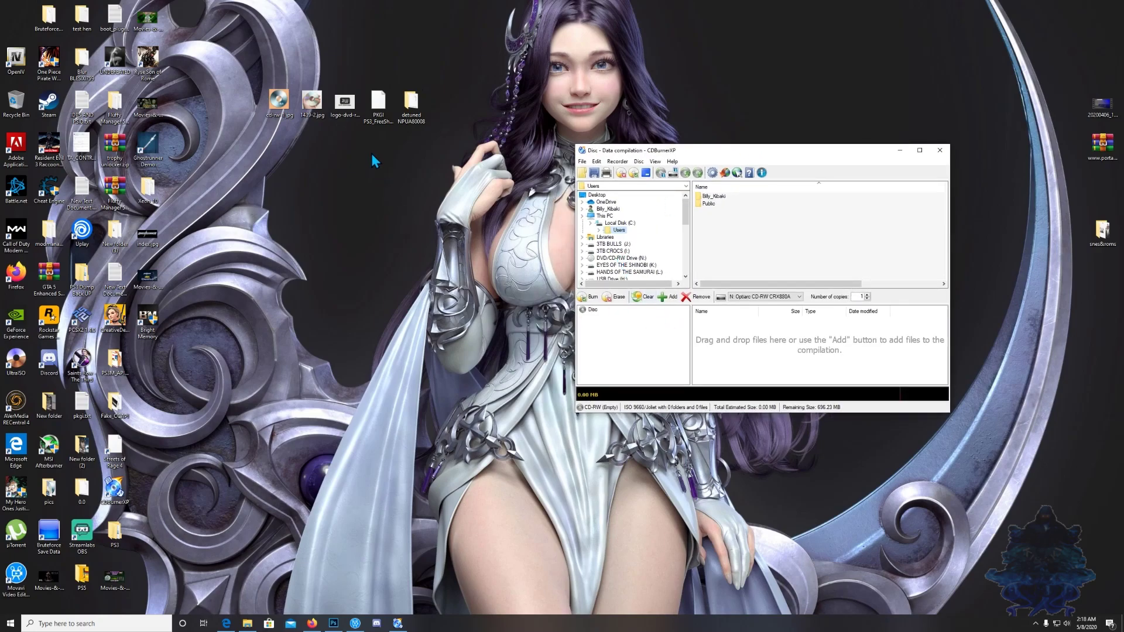
pyautogui.moveTo(371, 153); pyautogui.dragTo(404, 126)
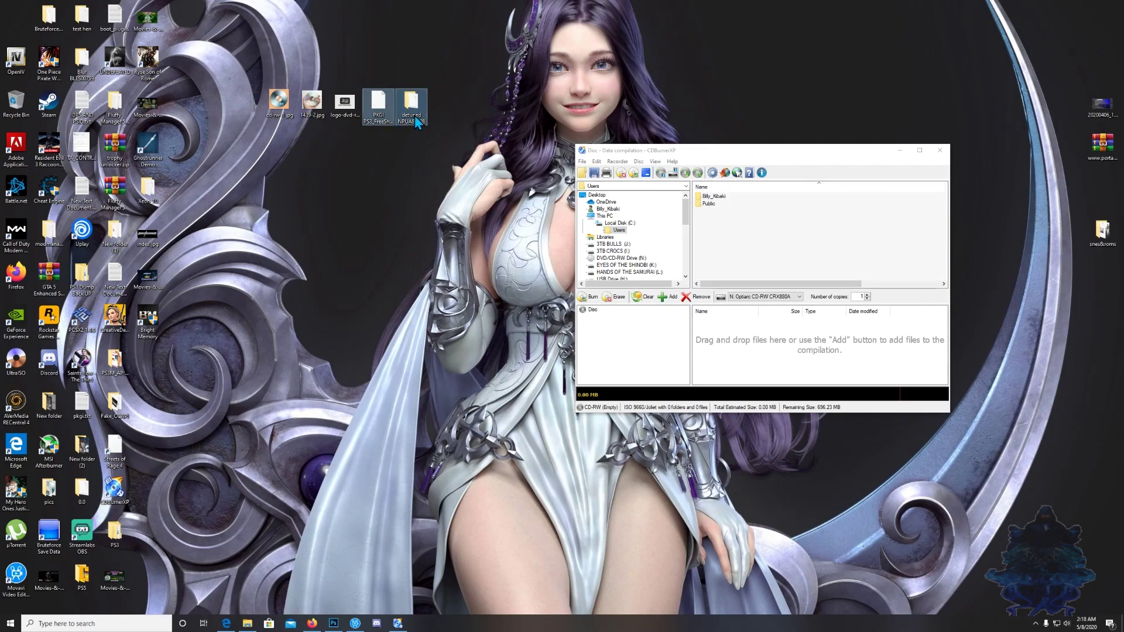
pyautogui.moveTo(417, 123); pyautogui.dragTo(755, 354)
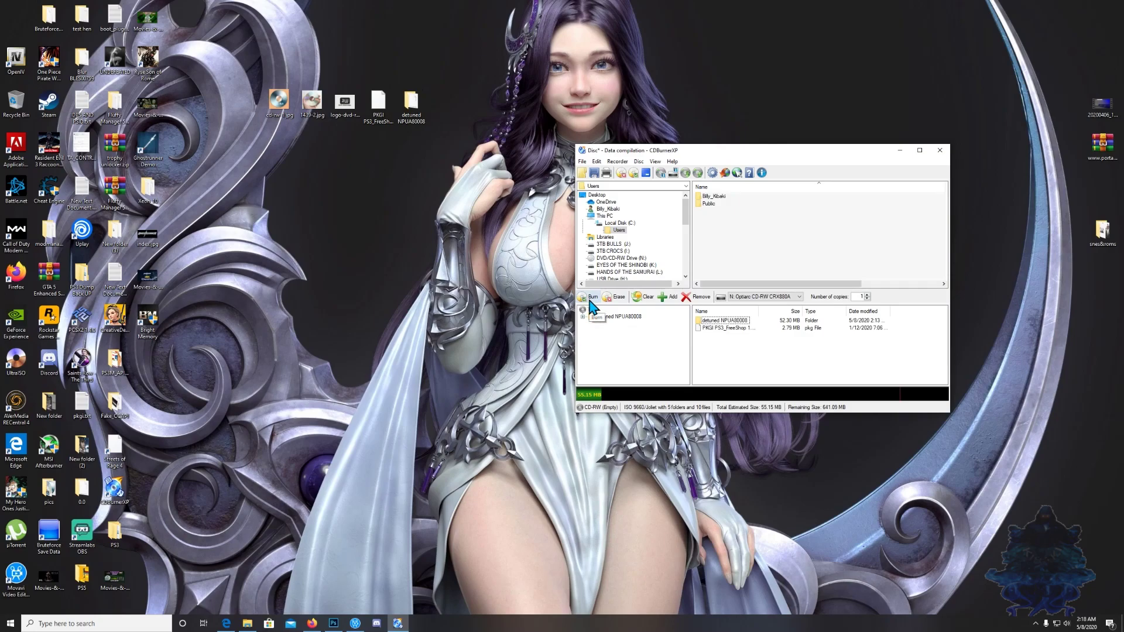
pyautogui.click(590, 297)
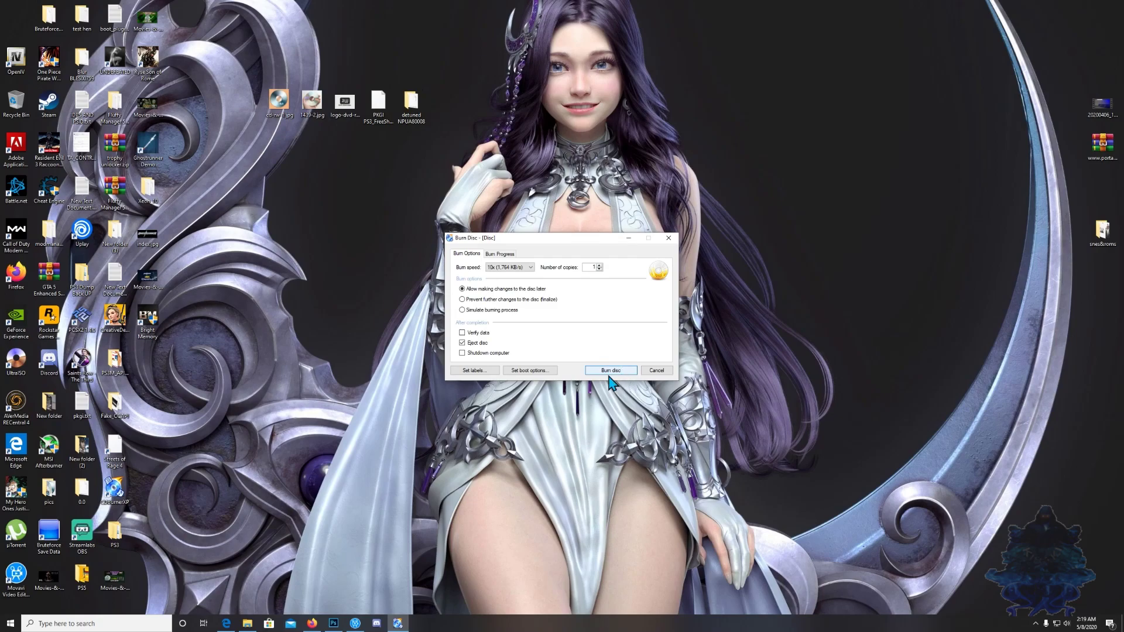
# Burn the disc at 10x, dismissing the Windows insert-disc prompt and confirming success.
pyautogui.click(615, 374)
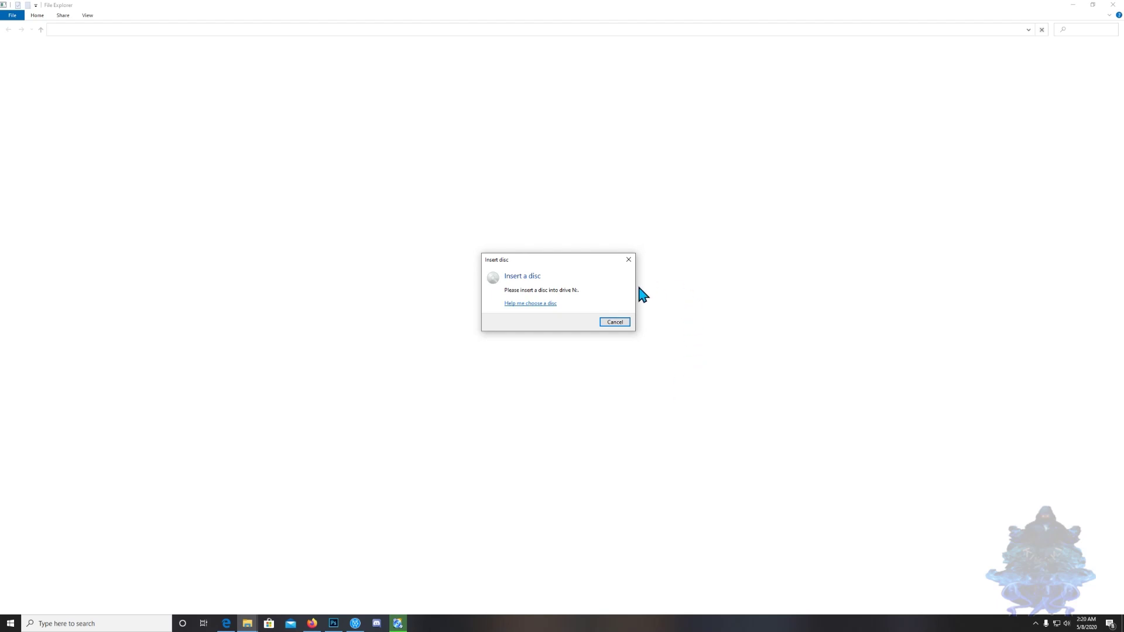
pyautogui.click(618, 324)
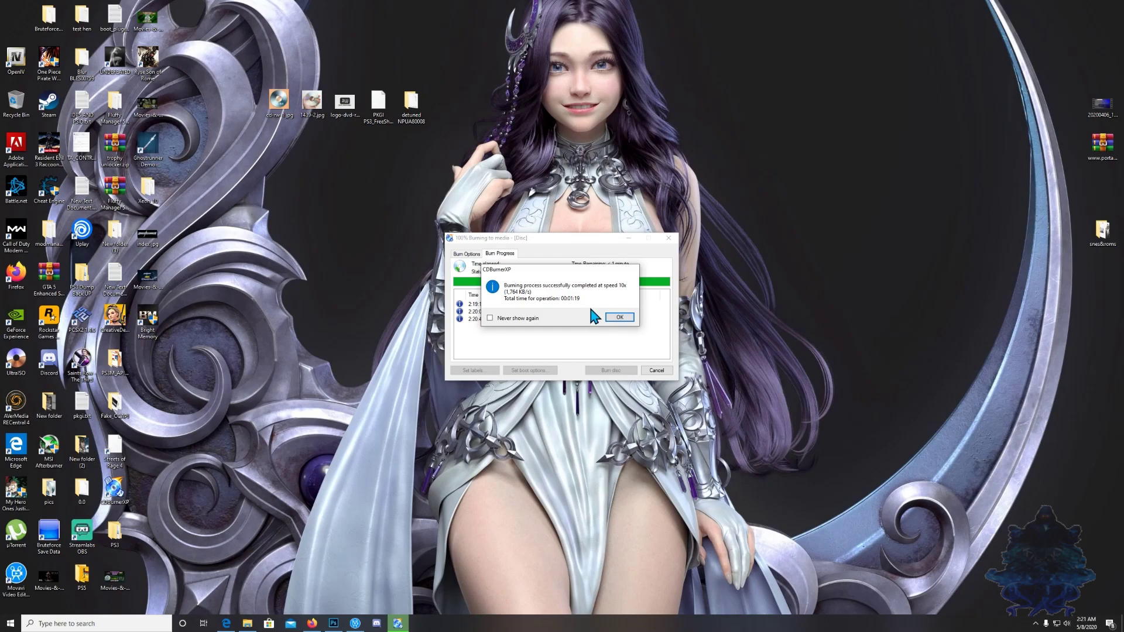
pyautogui.click(618, 318)
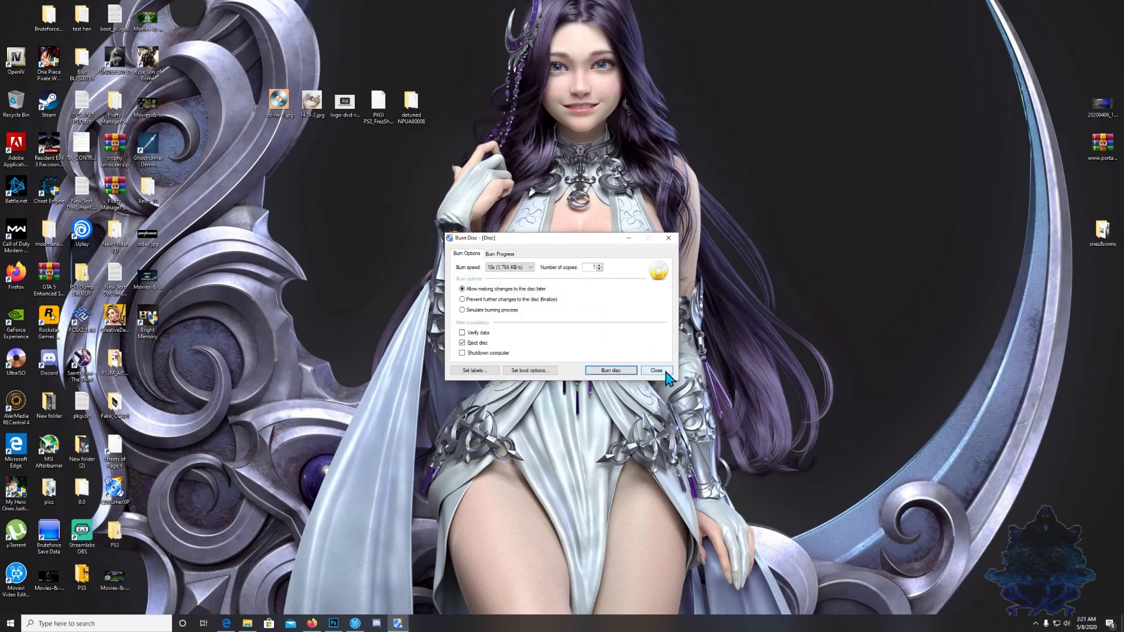
# Close the burn dialog and compilation without saving, exit CDBurnerXP and refresh the desktop.
pyautogui.click(664, 372)
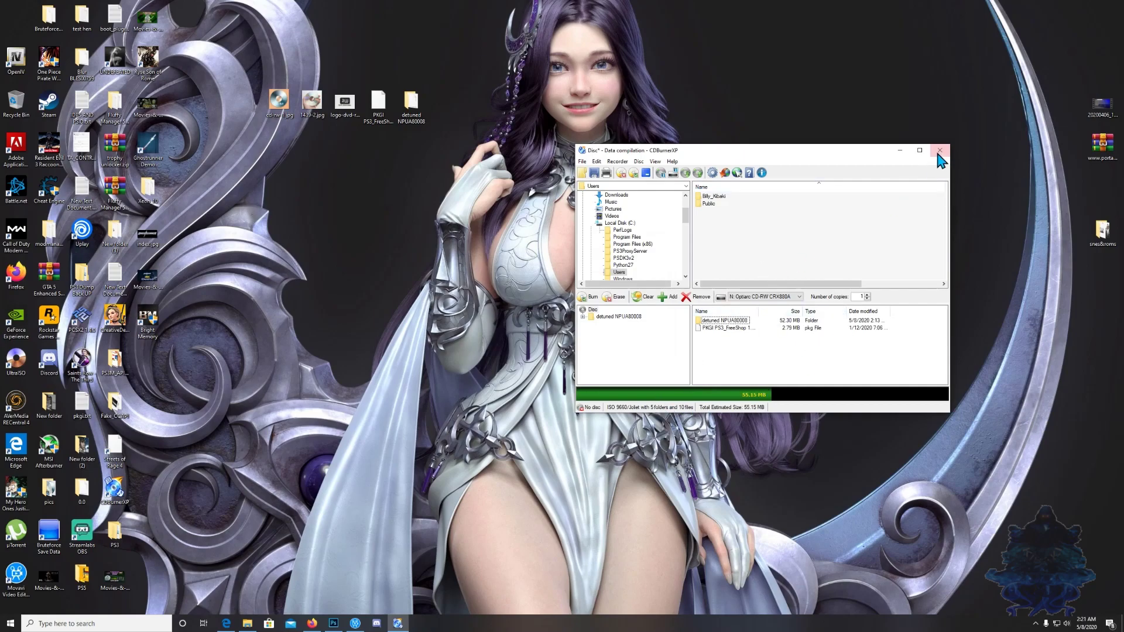
pyautogui.click(940, 151)
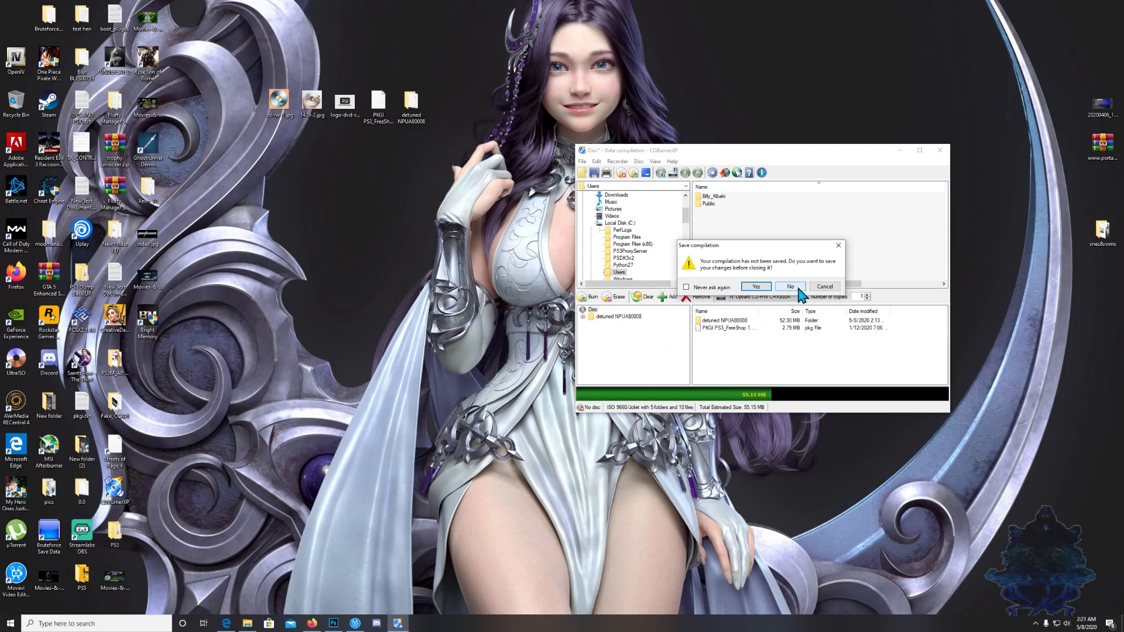
pyautogui.click(800, 292)
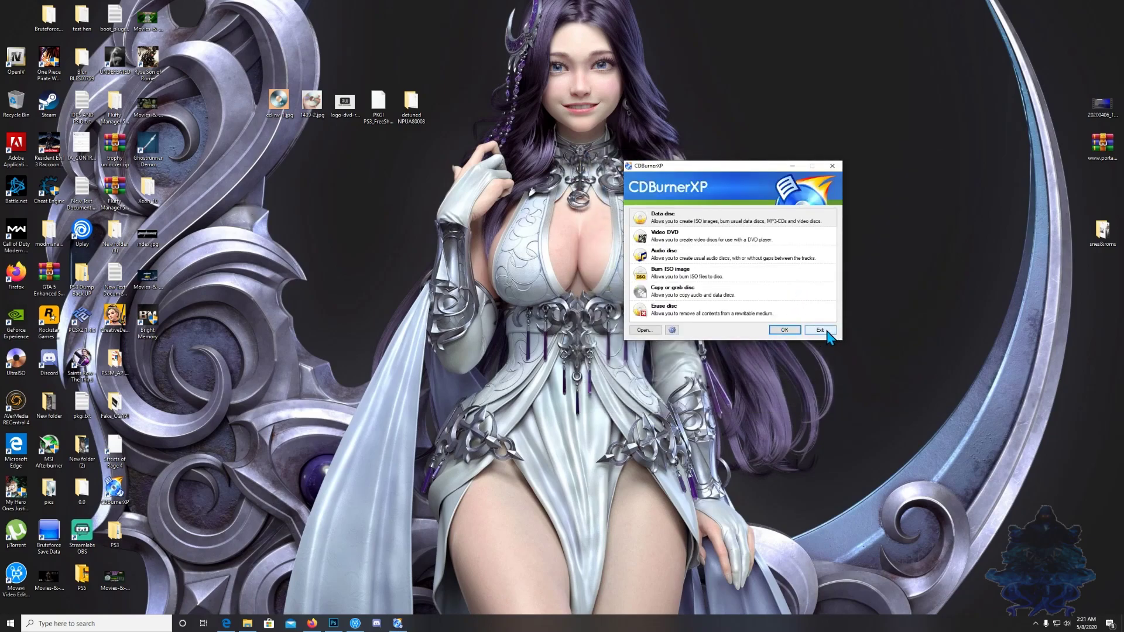
pyautogui.click(820, 330)
pyautogui.rightClick(740, 324)
pyautogui.click(766, 358)
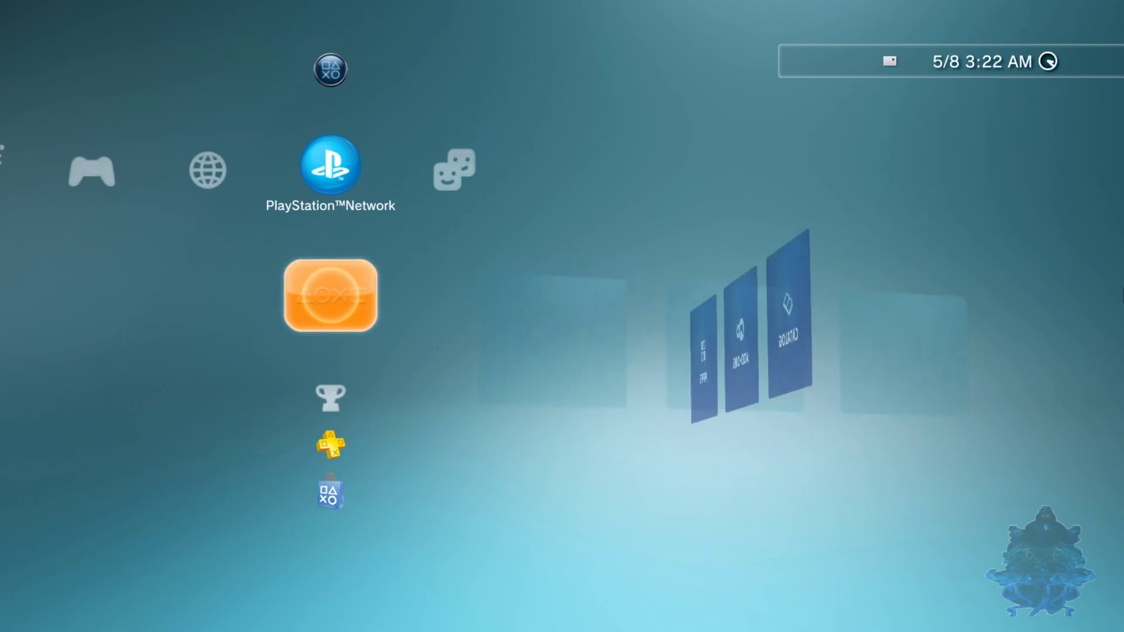
# Move to the Video column on the PS3 XMB and down to the burned Data Disc entry.
pyautogui.press('Left')
pyautogui.press('Left')
pyautogui.press('Left')
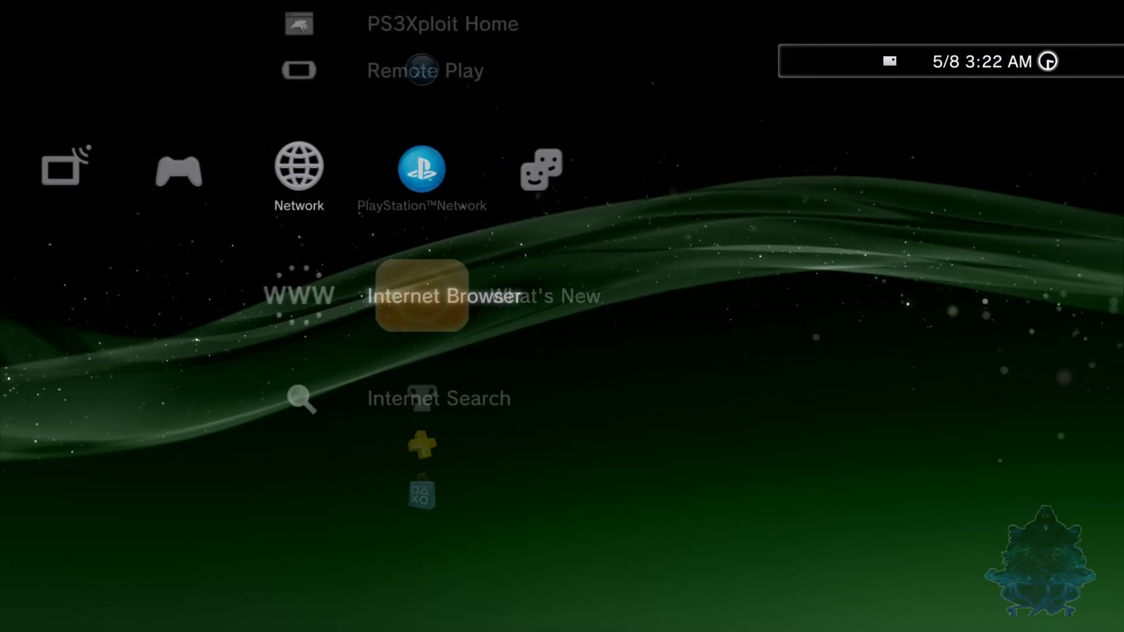
pyautogui.press('Left')
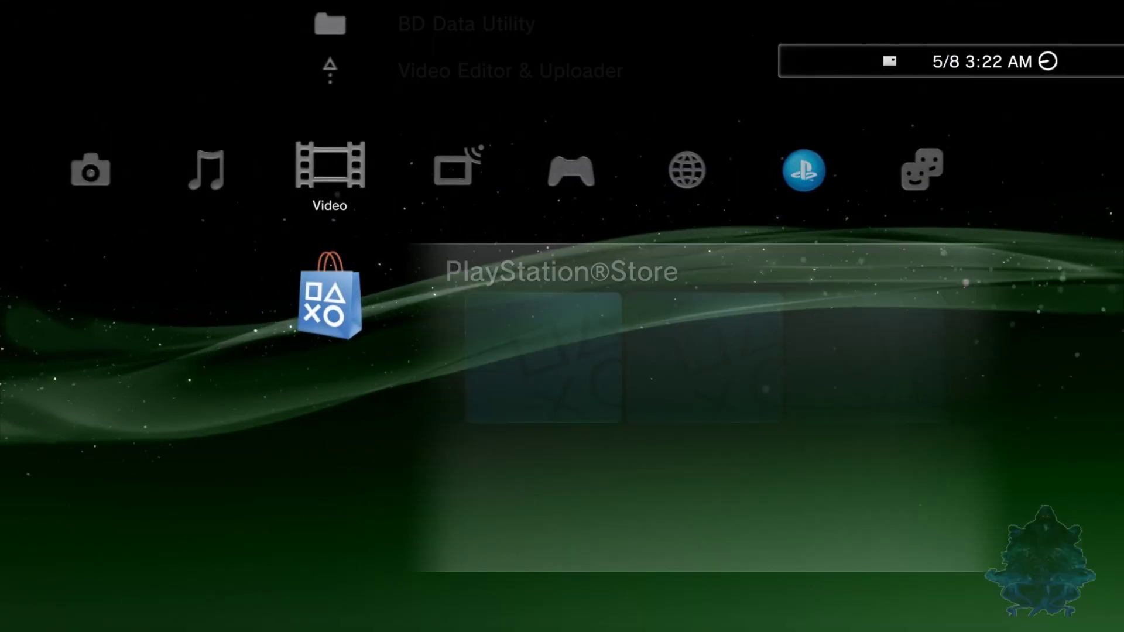
pyautogui.press('Up')
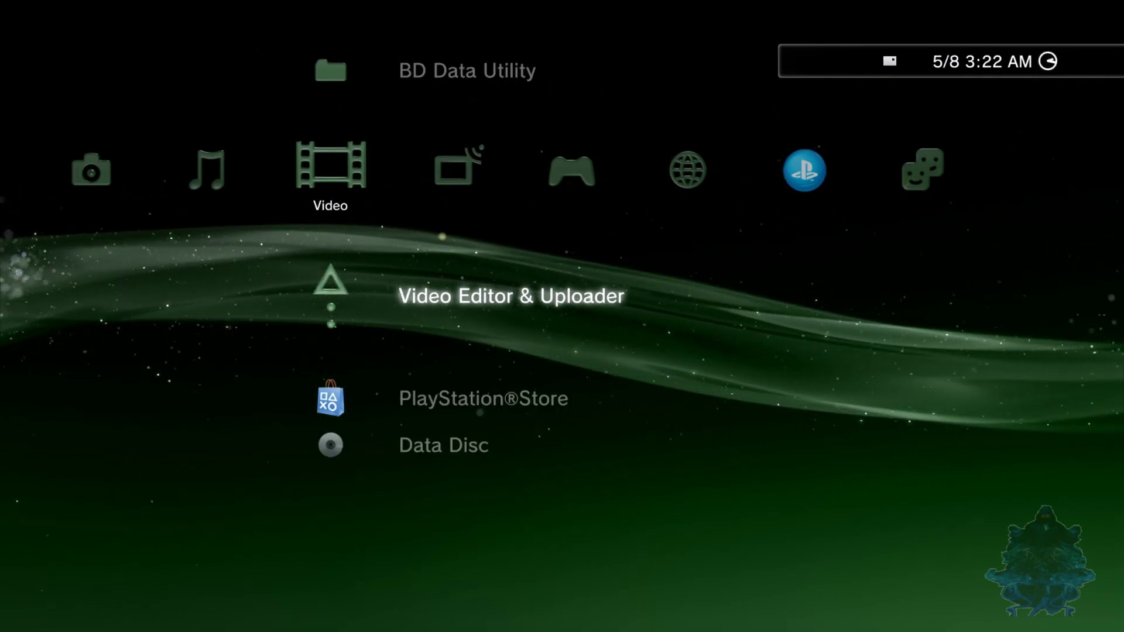
pyautogui.press('Down')
pyautogui.press('Down')
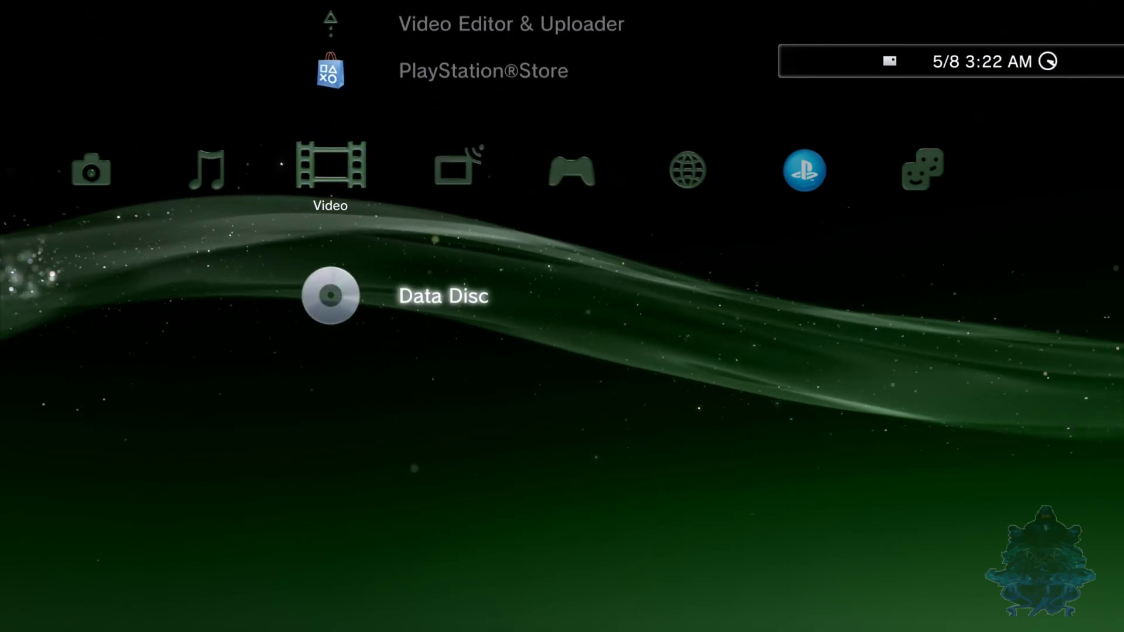
pyautogui.press('Up')
pyautogui.press('Down')
pyautogui.press('Up')
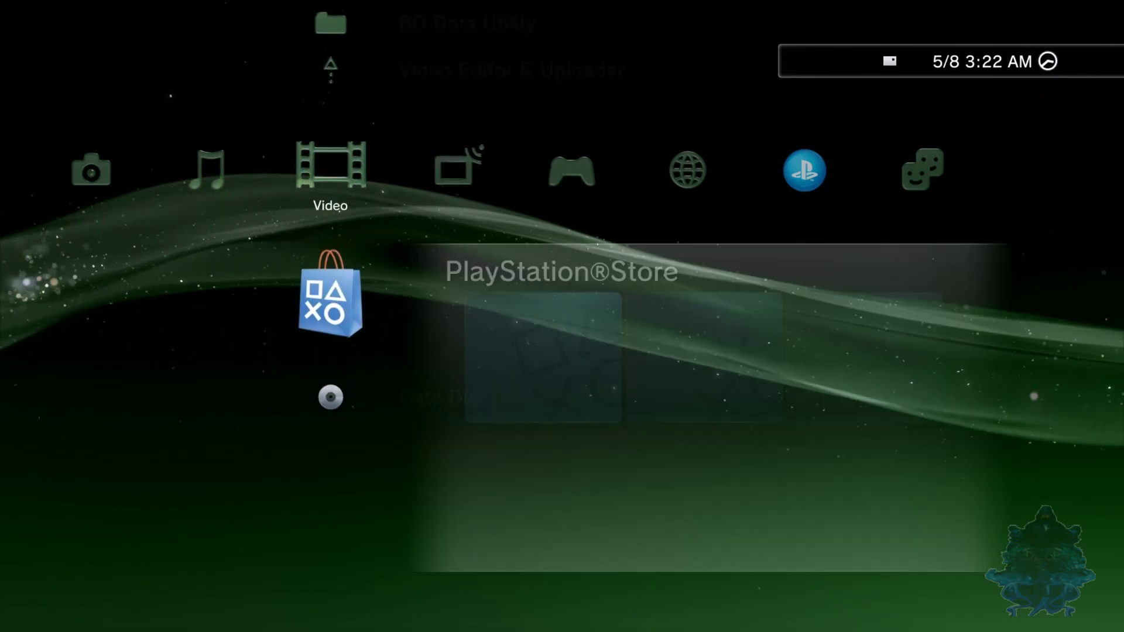
# Go to the Game column and run Enable HEN.
pyautogui.press('Down')
pyautogui.press('Right')
pyautogui.press('Right')
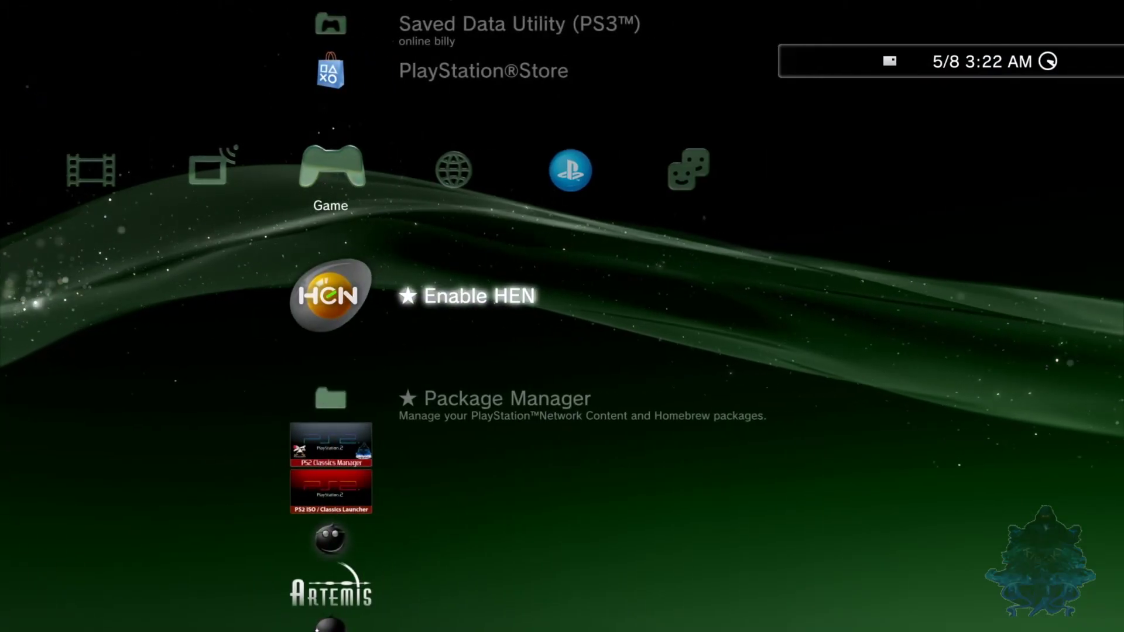
pyautogui.press('Right')
pyautogui.press('Left')
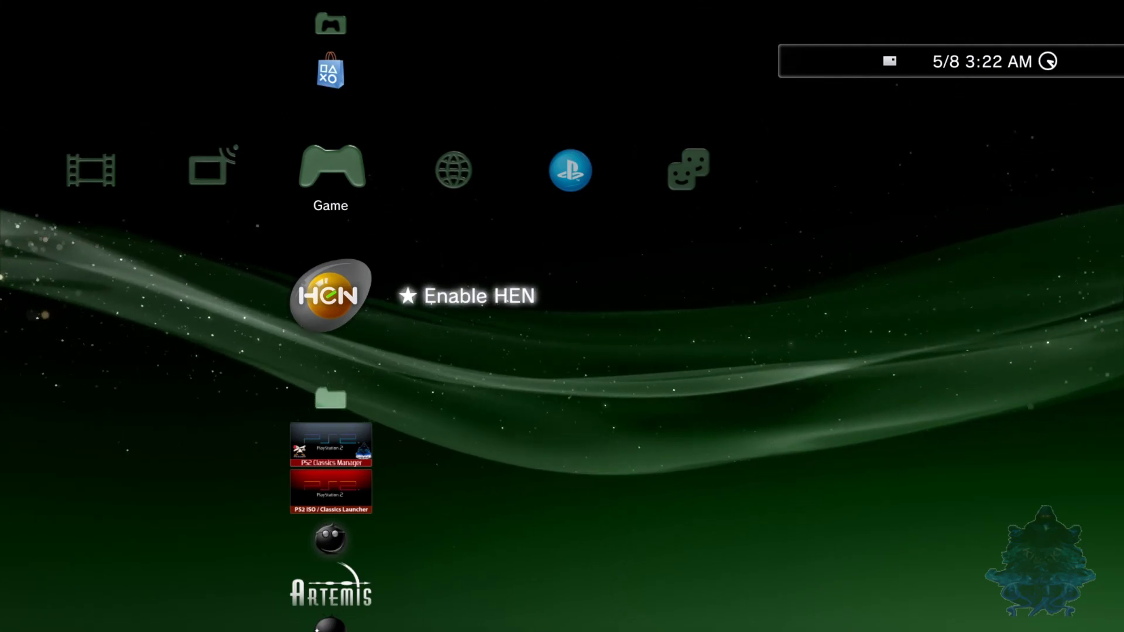
pyautogui.press('Return')
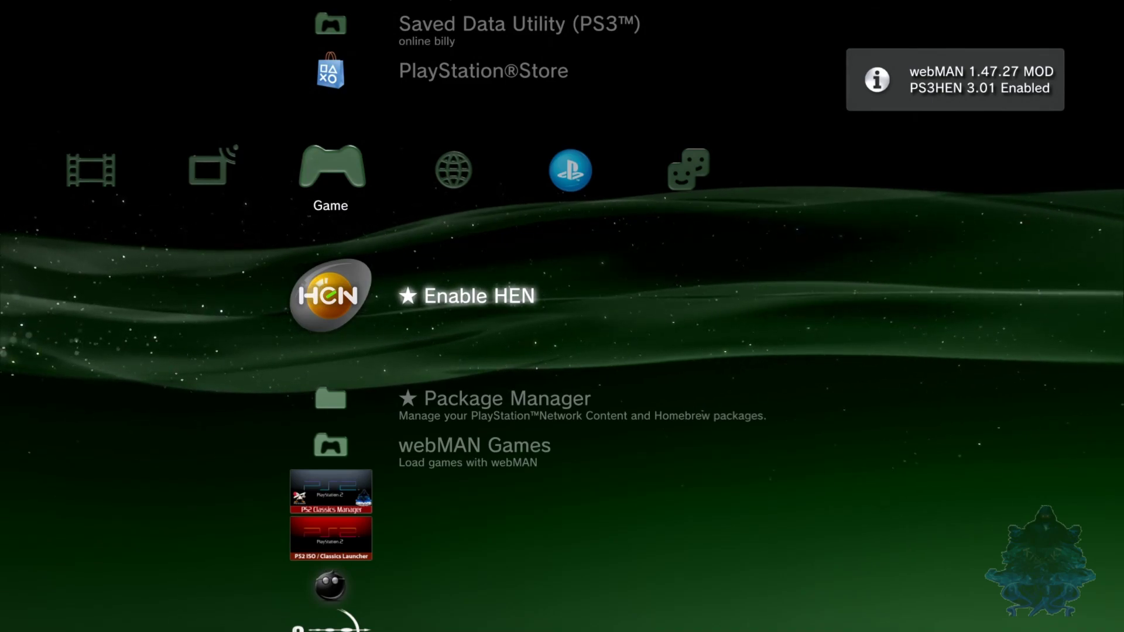
# Install the PKGI PS3_FreeShop 1.1.2 package via Package Manager > Install Package Files > Standard.
pyautogui.press('Down')
pyautogui.press('Down')
pyautogui.press('Down')
pyautogui.press('Down')
pyautogui.press('Down')
pyautogui.press('Down')
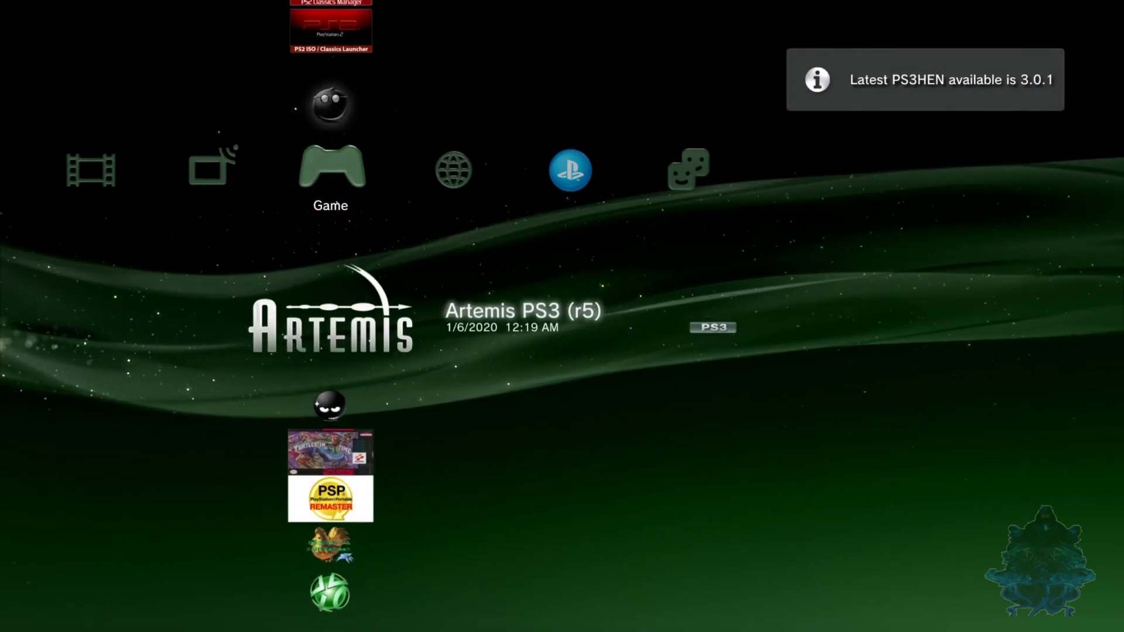
pyautogui.press('Up')
pyautogui.press('Up')
pyautogui.press('Up')
pyautogui.press('Up')
pyautogui.press('Up')
pyautogui.press('Up')
pyautogui.press('Down')
pyautogui.press('Down')
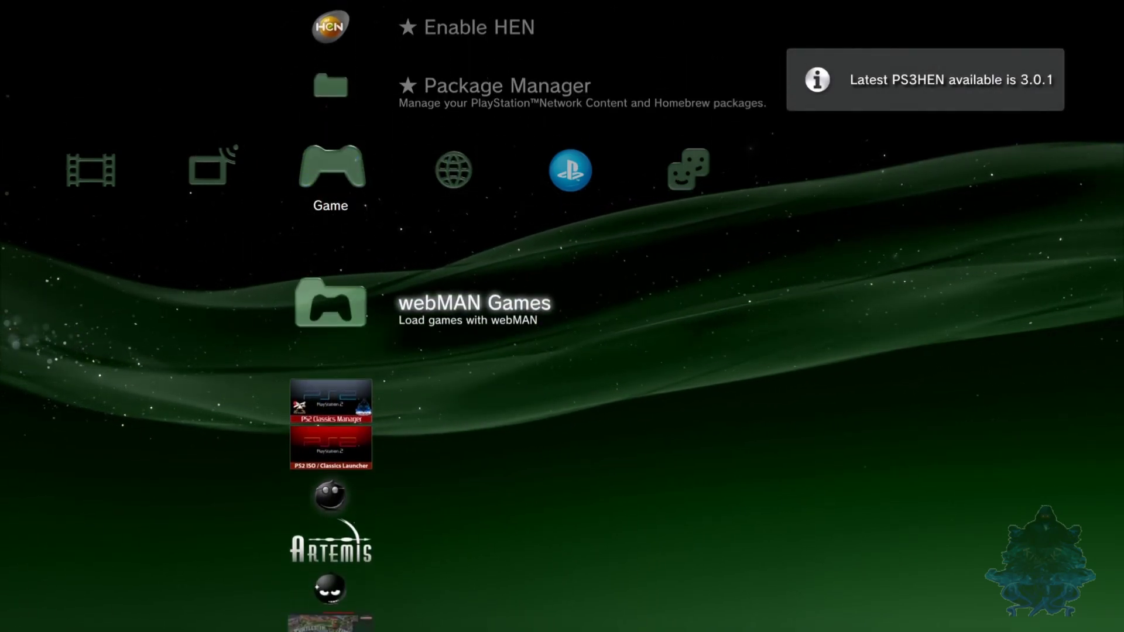
pyautogui.press('Up')
pyautogui.press('Return')
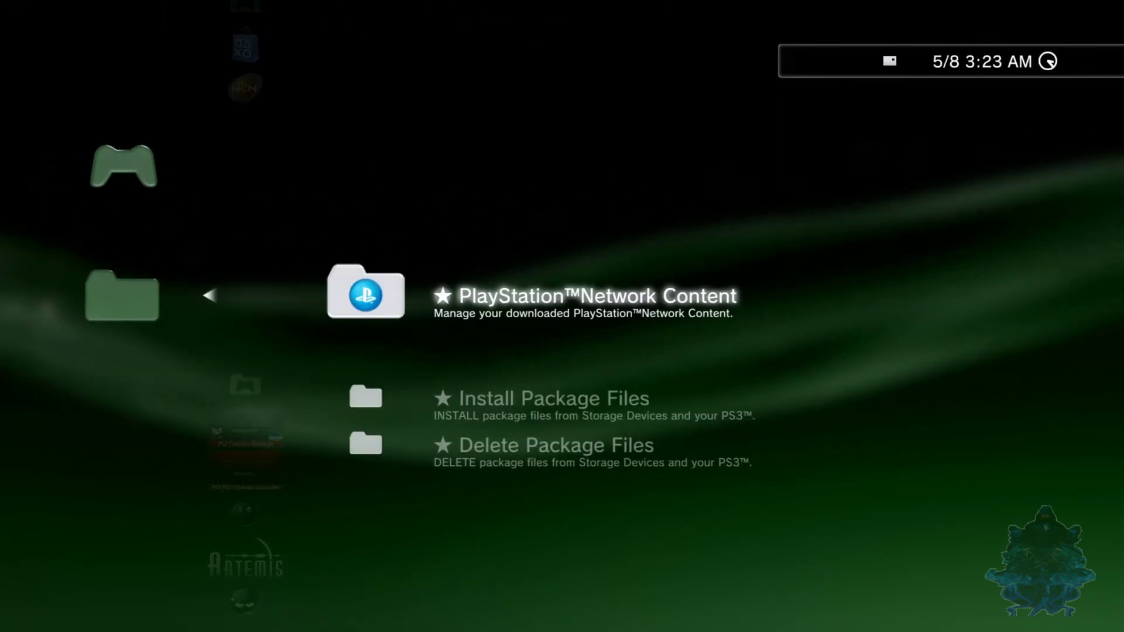
pyautogui.press('Down')
pyautogui.press('Return')
pyautogui.press('Down')
pyautogui.press('Down')
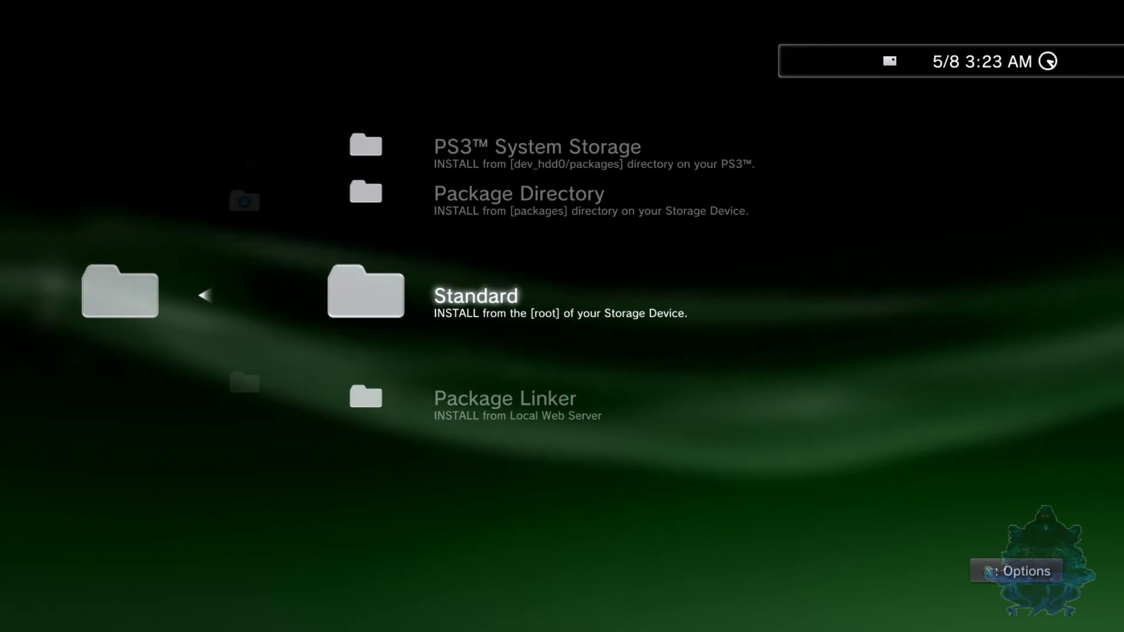
pyautogui.press('Return')
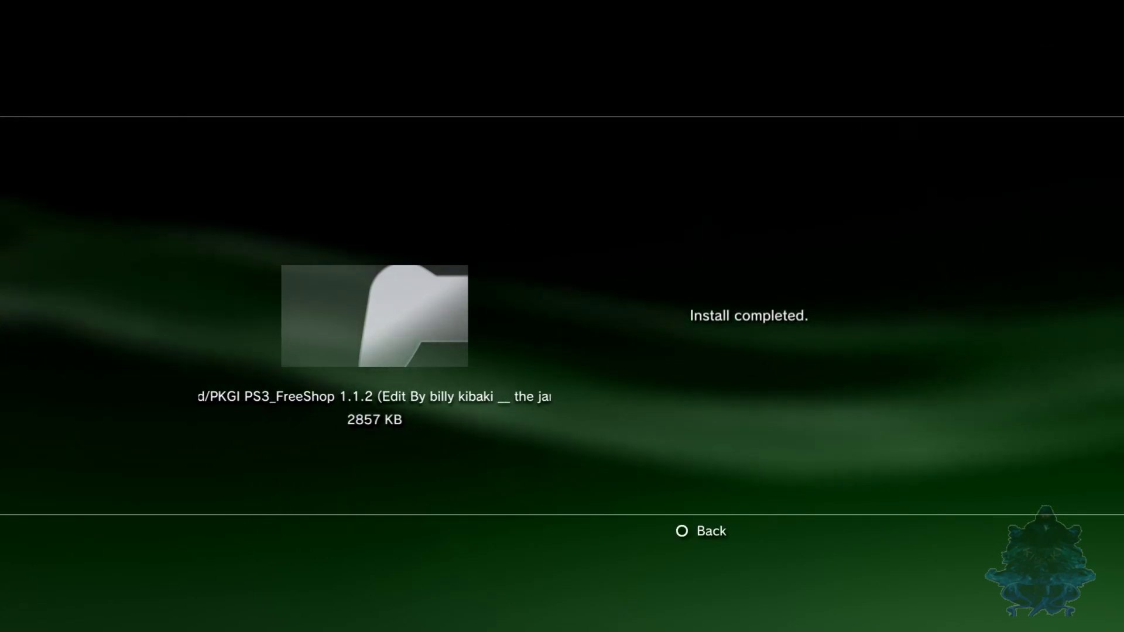
# Dismiss the install screen, check PKGI in the Game list, and browse the Video, Music and Photo columns.
pyautogui.press('Escape')
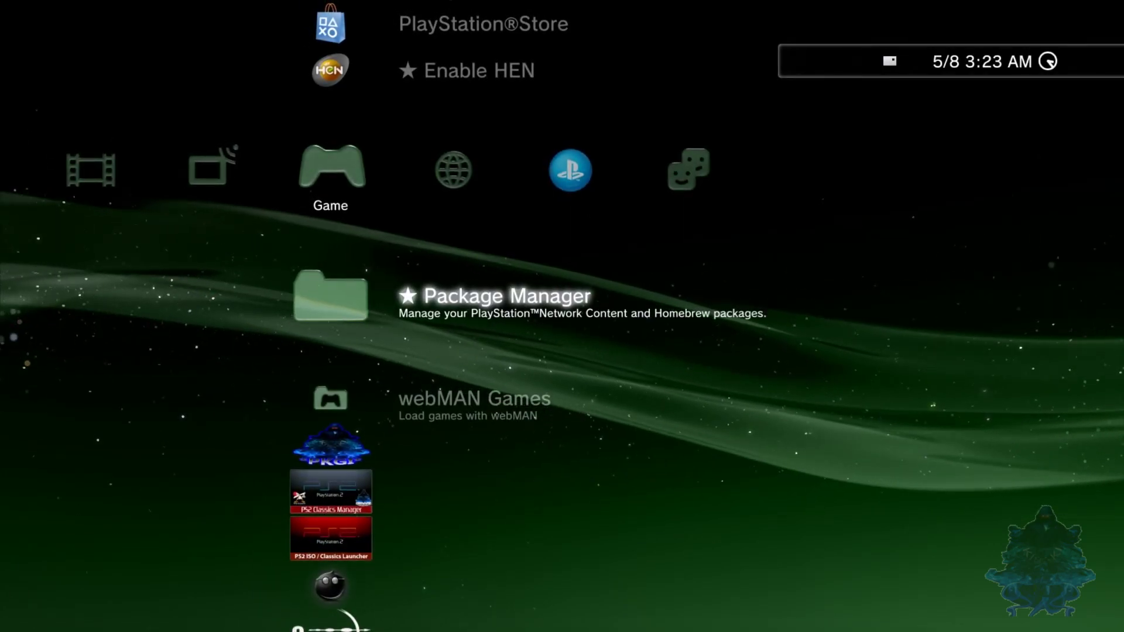
pyautogui.press('Down')
pyautogui.press('Down')
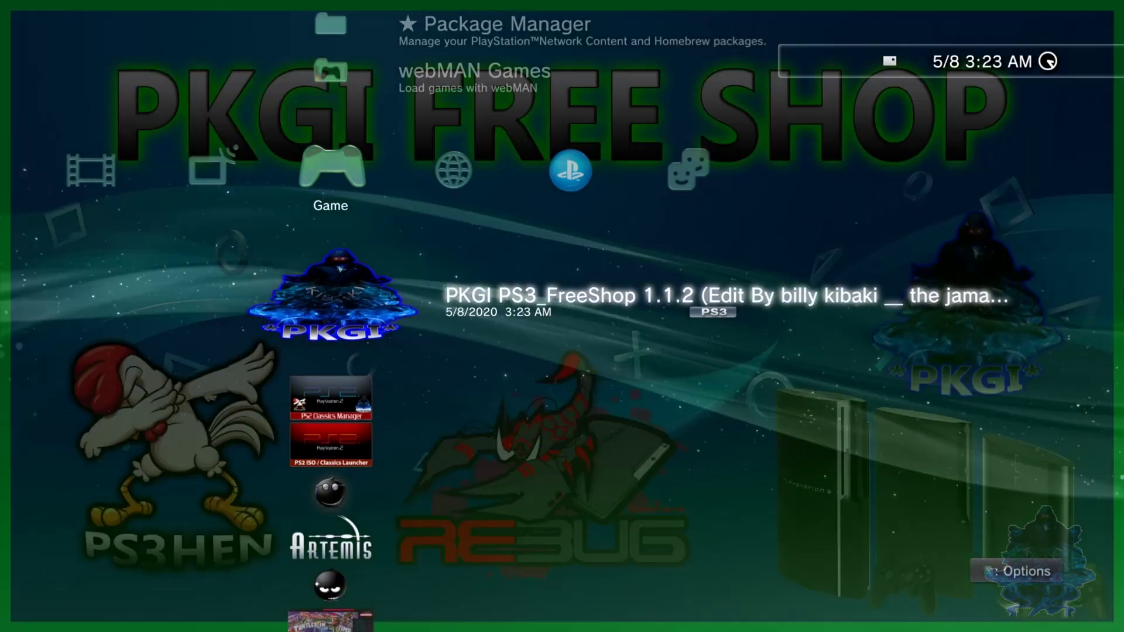
pyautogui.press('Up')
pyautogui.press('Up')
pyautogui.press('Up')
pyautogui.press('Up')
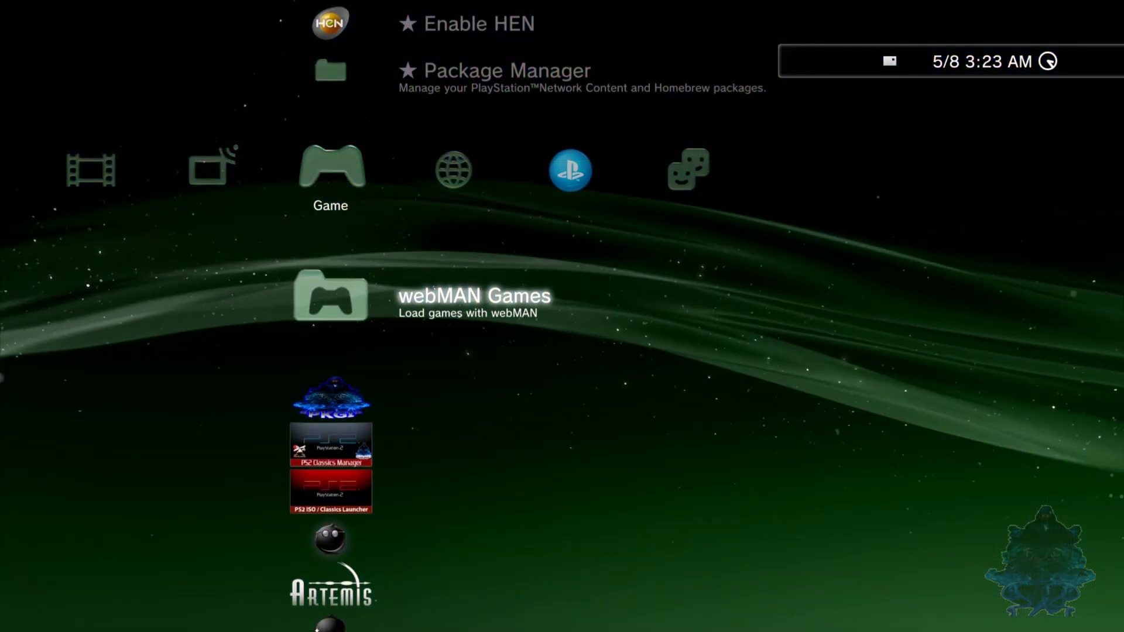
pyautogui.press('Left')
pyautogui.press('Left')
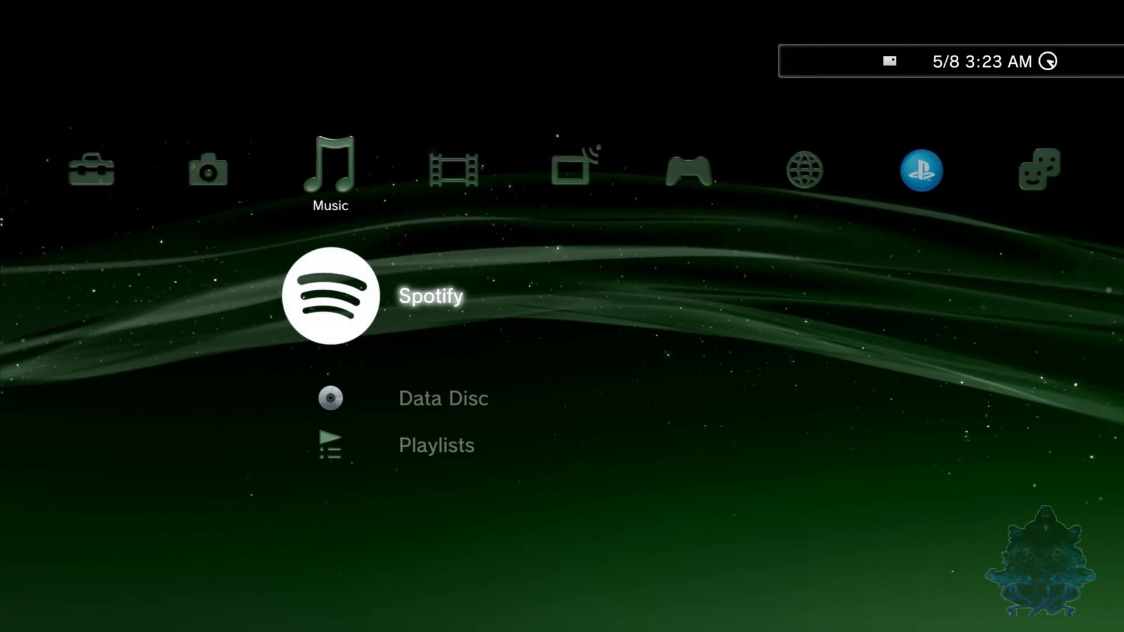
pyautogui.press('Right')
pyautogui.press('Down')
pyautogui.press('Left')
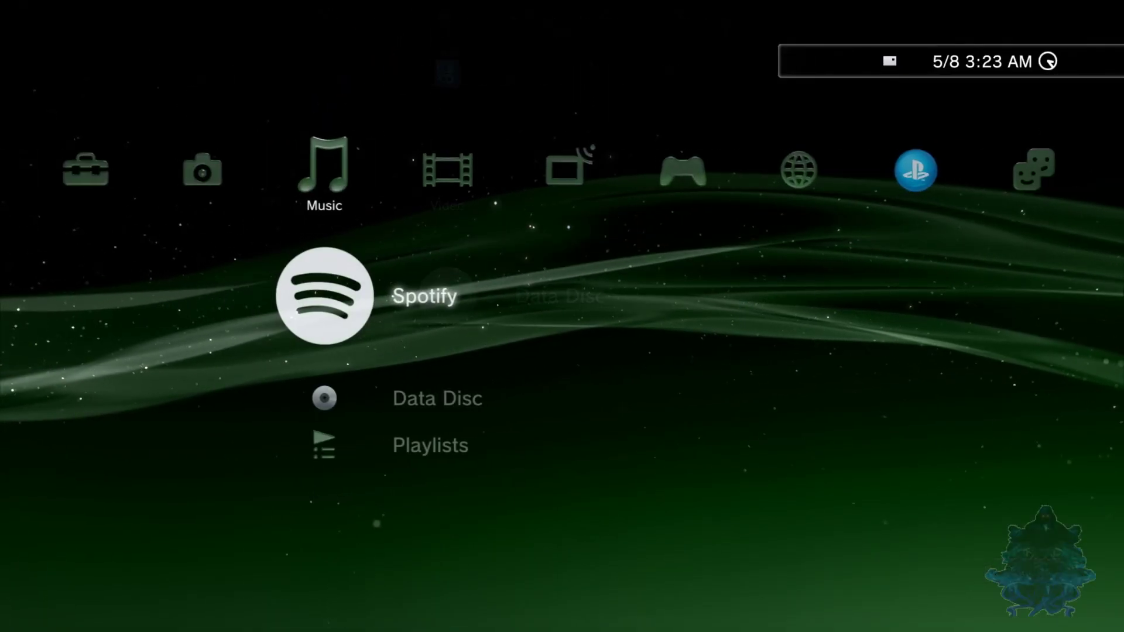
pyautogui.press('Down')
pyautogui.press('Left')
pyautogui.press('Down')
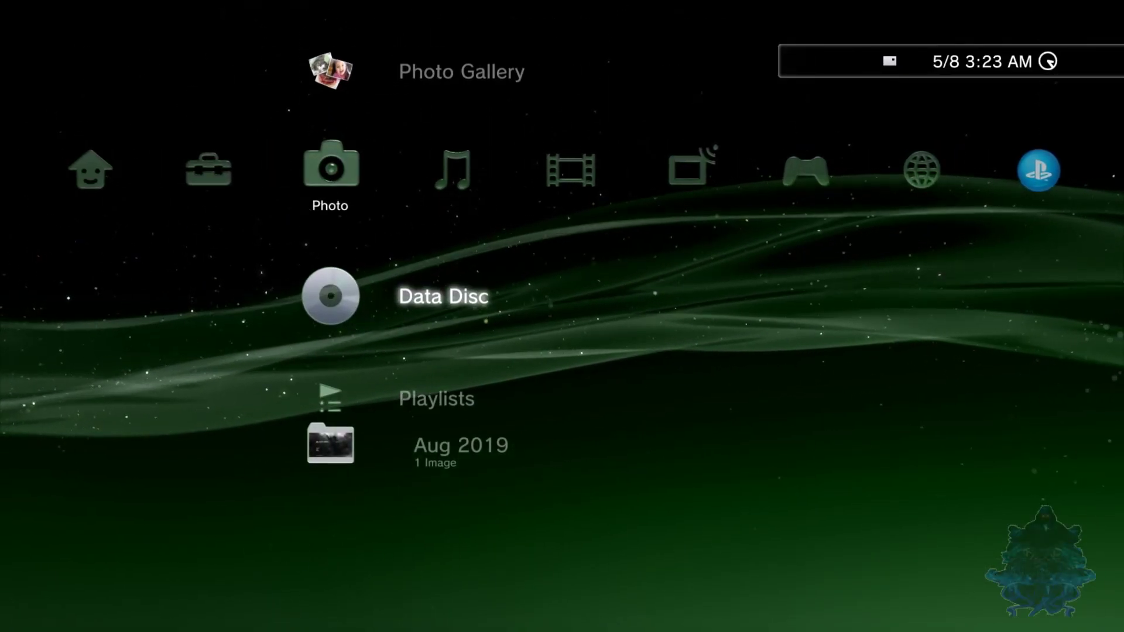
# Return to the Game column and scroll down to the multiMAN (mmCM) entry.
pyautogui.press('Right')
pyautogui.press('Right')
pyautogui.press('Right')
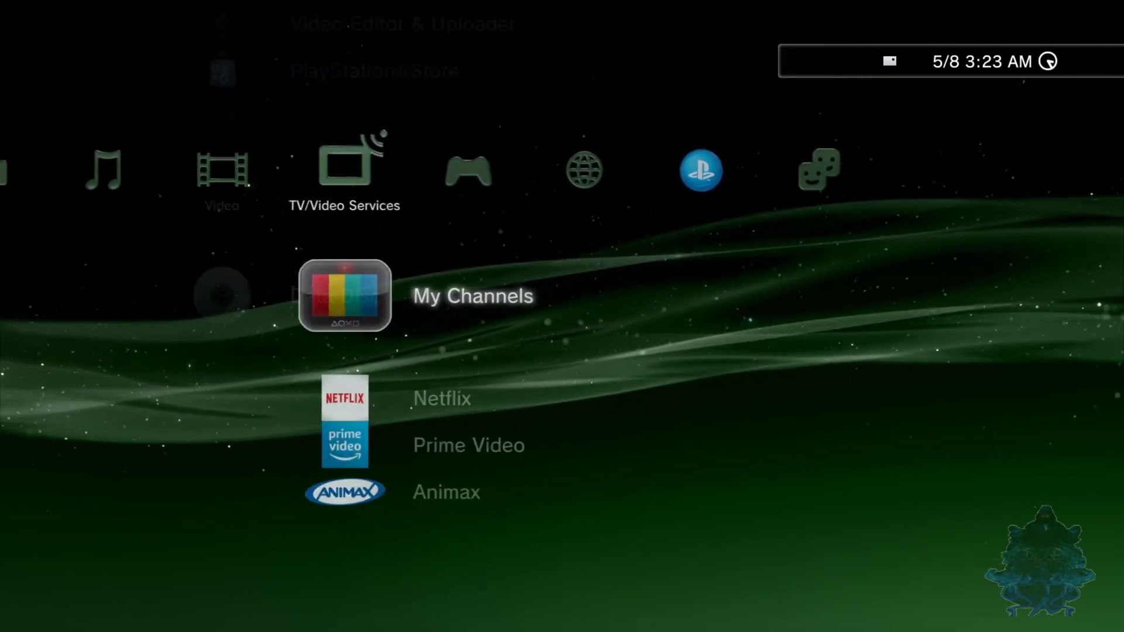
pyautogui.press('Right')
pyautogui.press('Right')
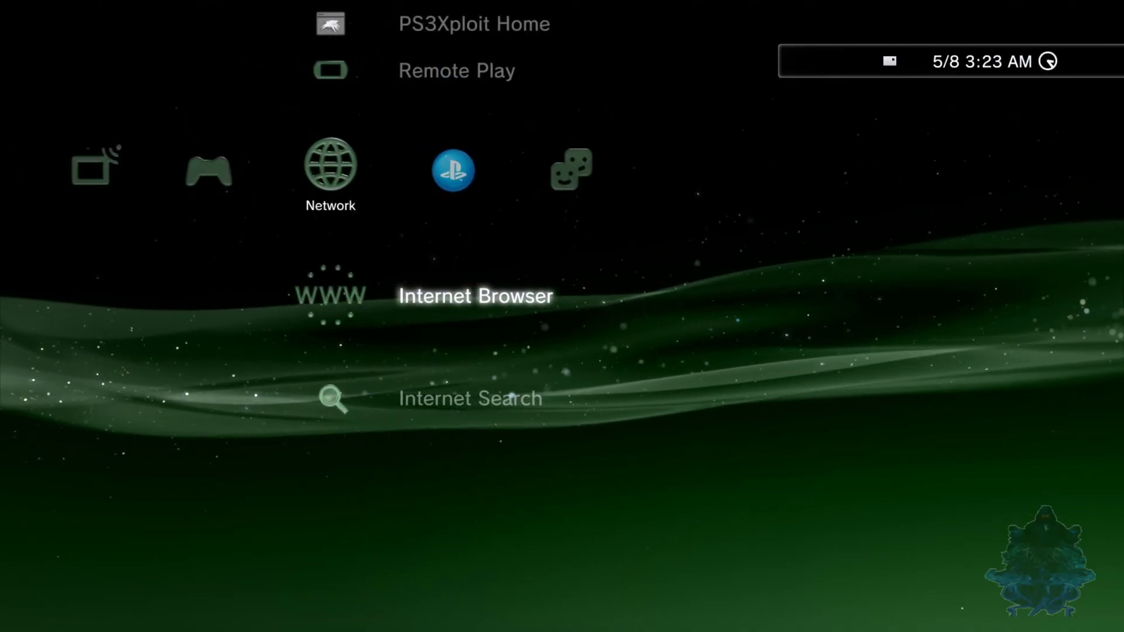
pyautogui.press('Left')
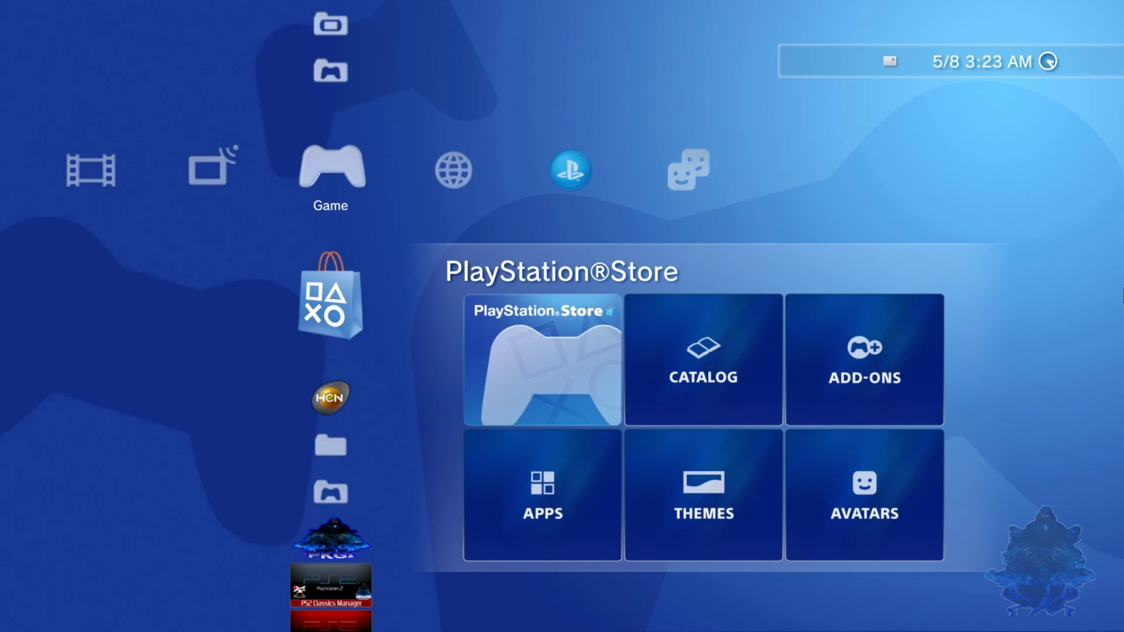
pyautogui.press('Down')
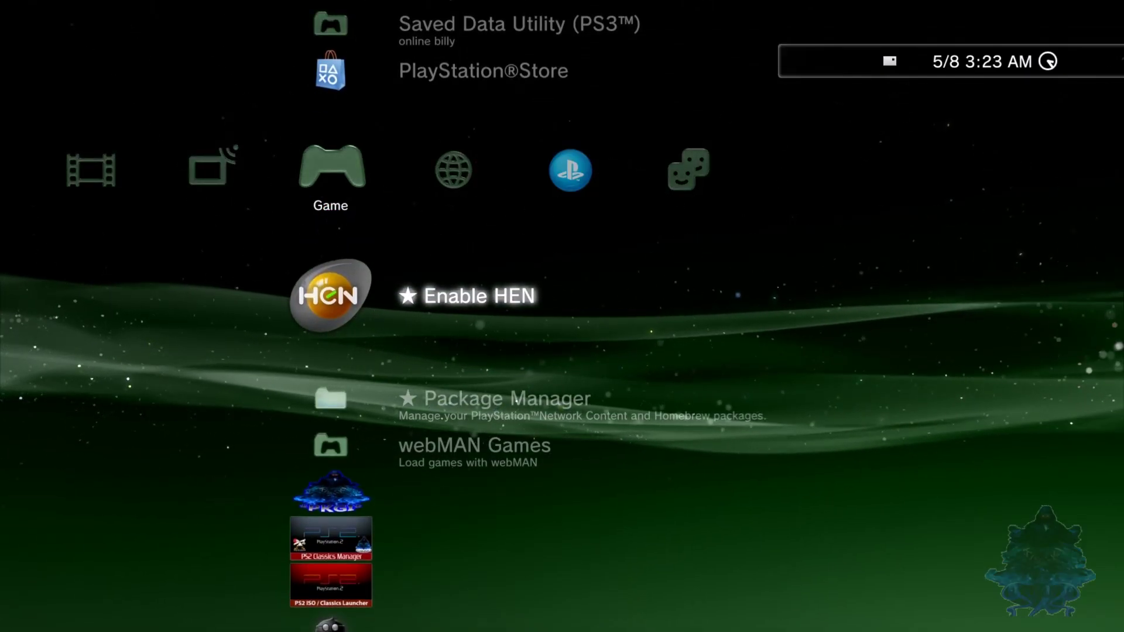
pyautogui.press('Down')
pyautogui.press('Down')
pyautogui.press('Down')
pyautogui.press('Down')
pyautogui.press('Down')
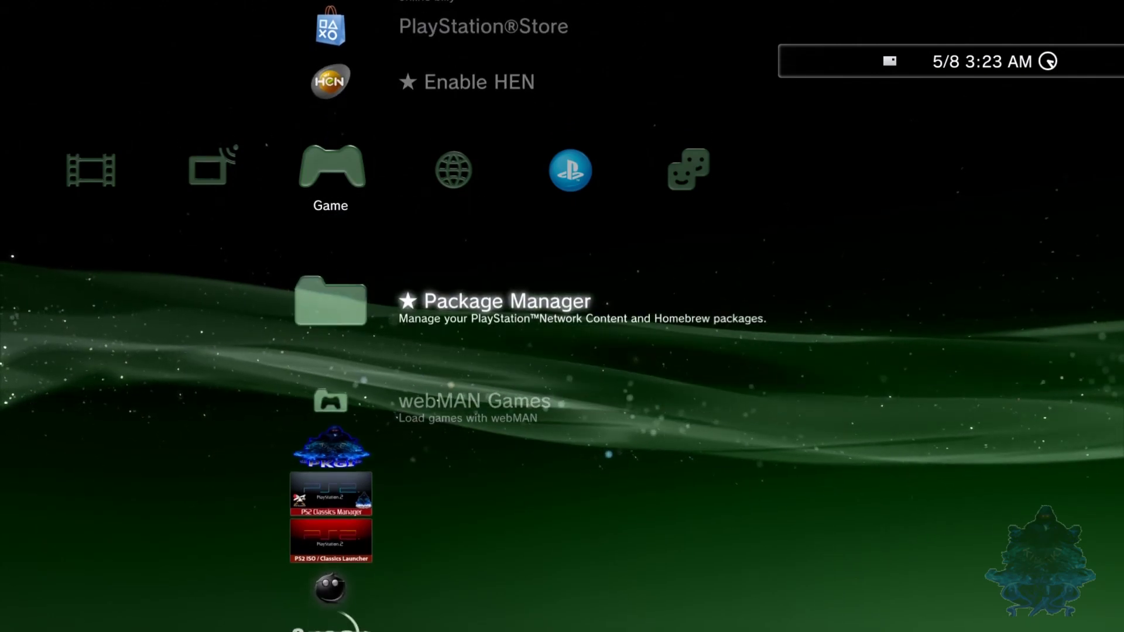
pyautogui.press('Down')
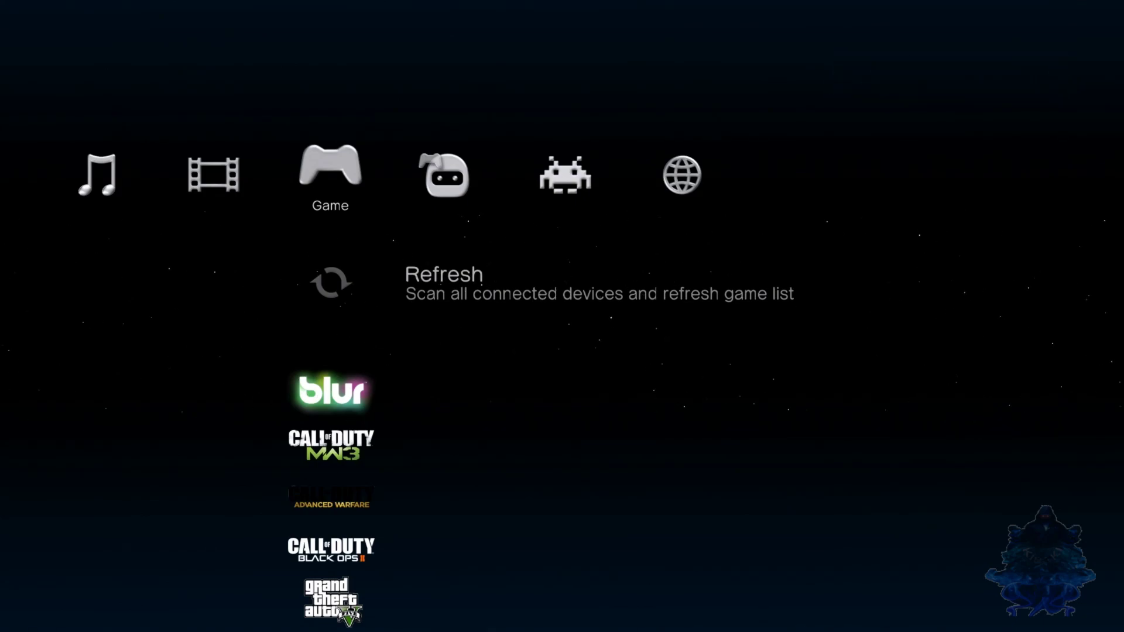
# Open File Manager / mmOS from multiMAN's side menu and show the PS3 Root drive listing.
pyautogui.press('v')
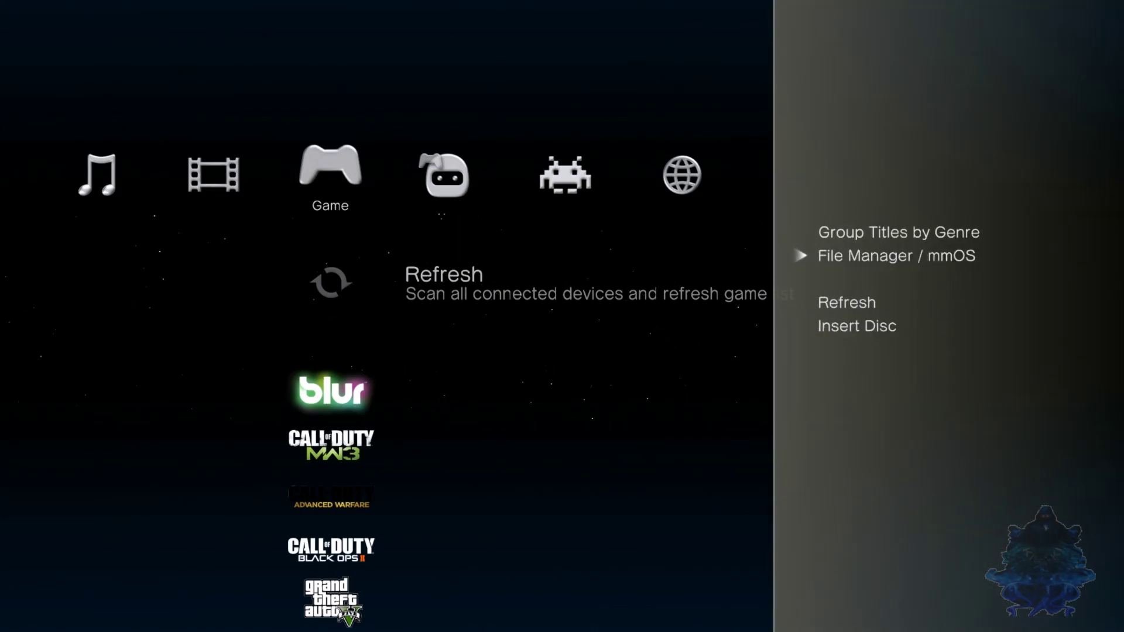
pyautogui.press('Return')
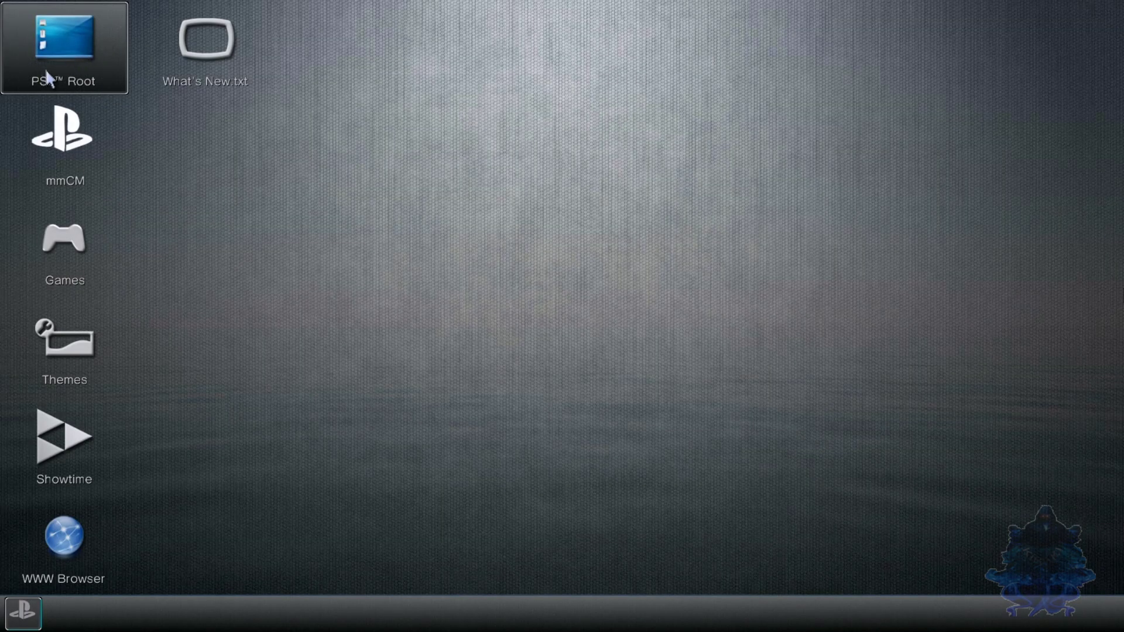
pyautogui.click(68, 53)
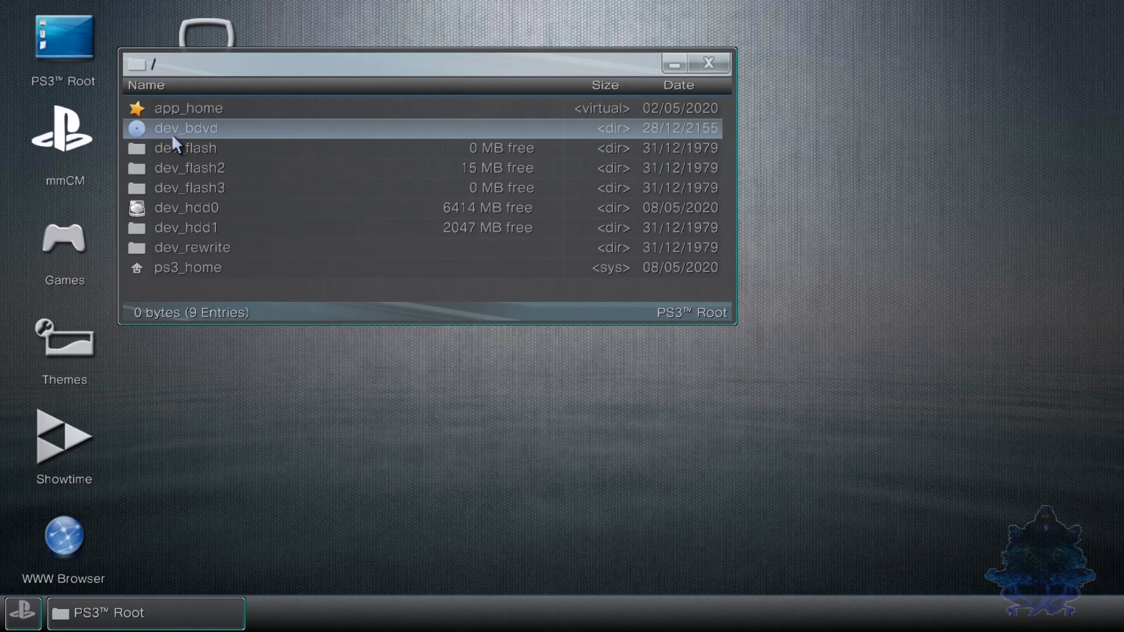
# Copy the detuned NPUA80008 folder from dev_bdvd and paste it into /dev_hdd0/GAMES.
pyautogui.doubleClick(205, 133)
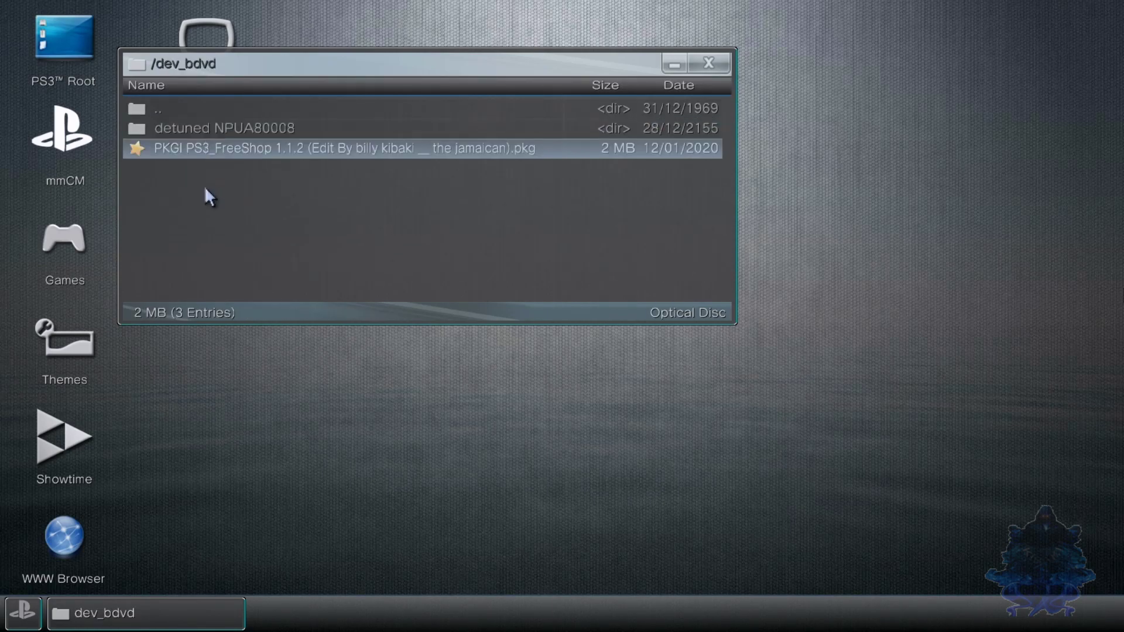
pyautogui.click(220, 126)
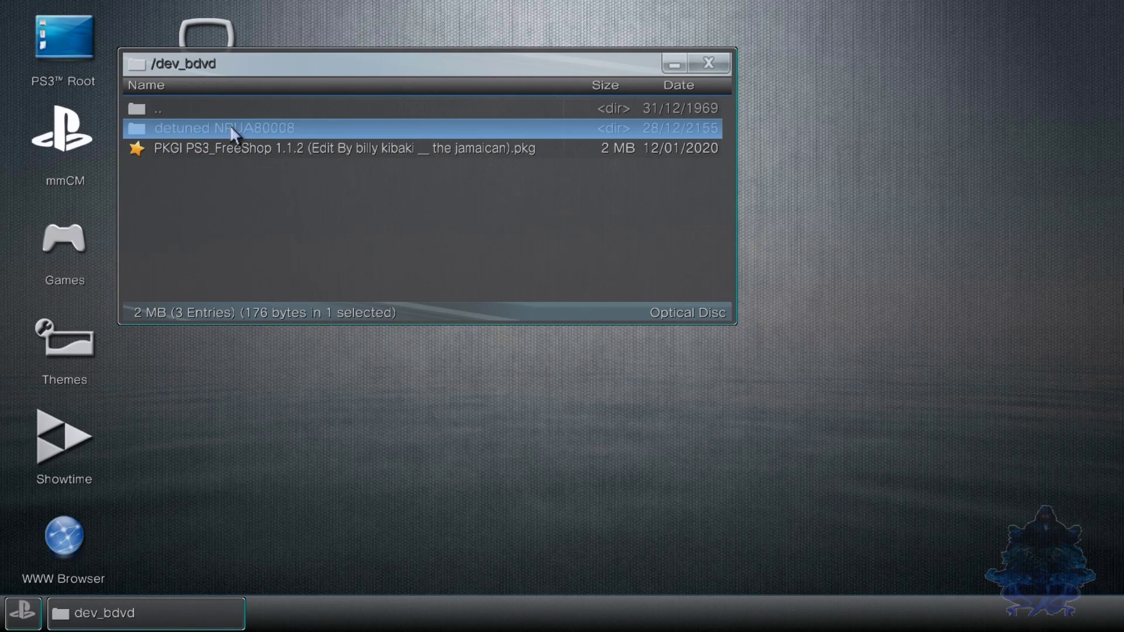
pyautogui.rightClick(230, 125)
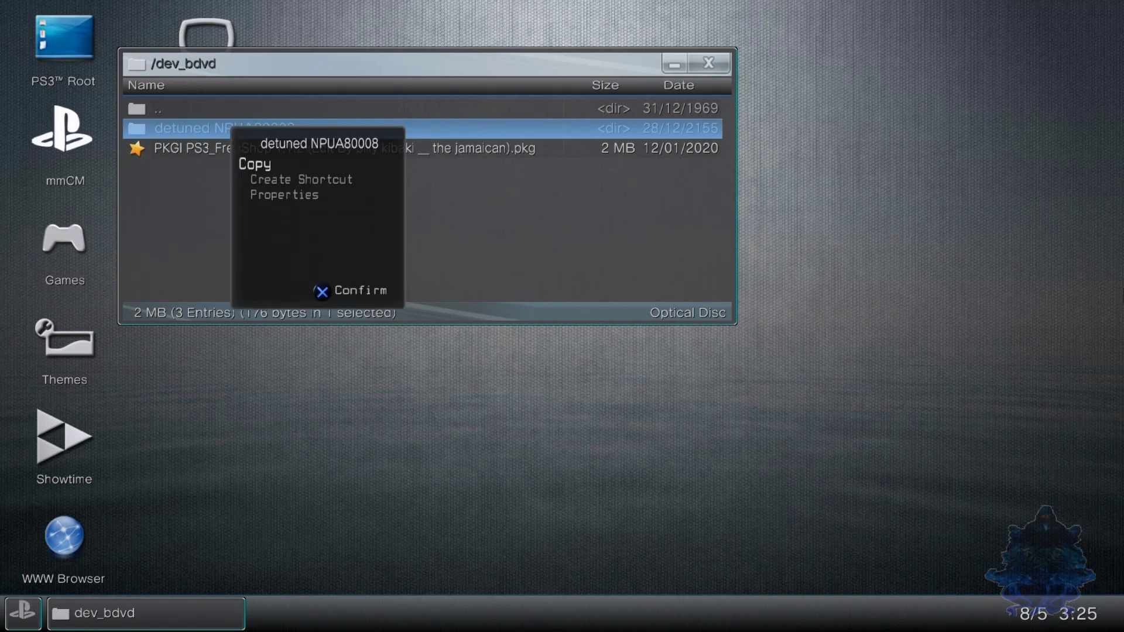
pyautogui.press('Return')
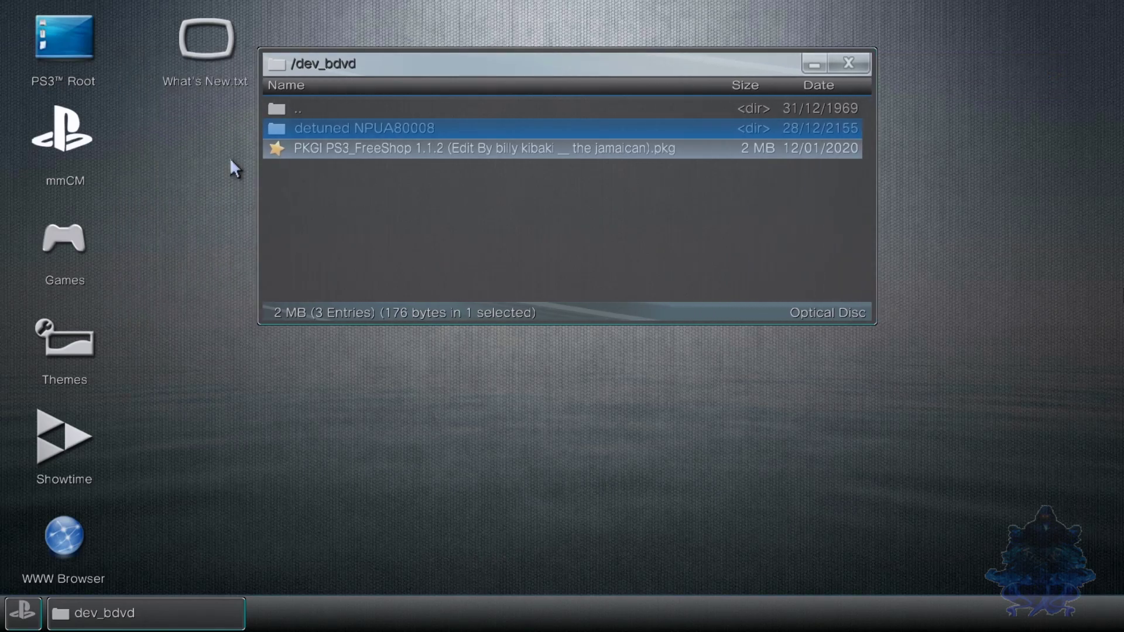
pyautogui.doubleClick(306, 109)
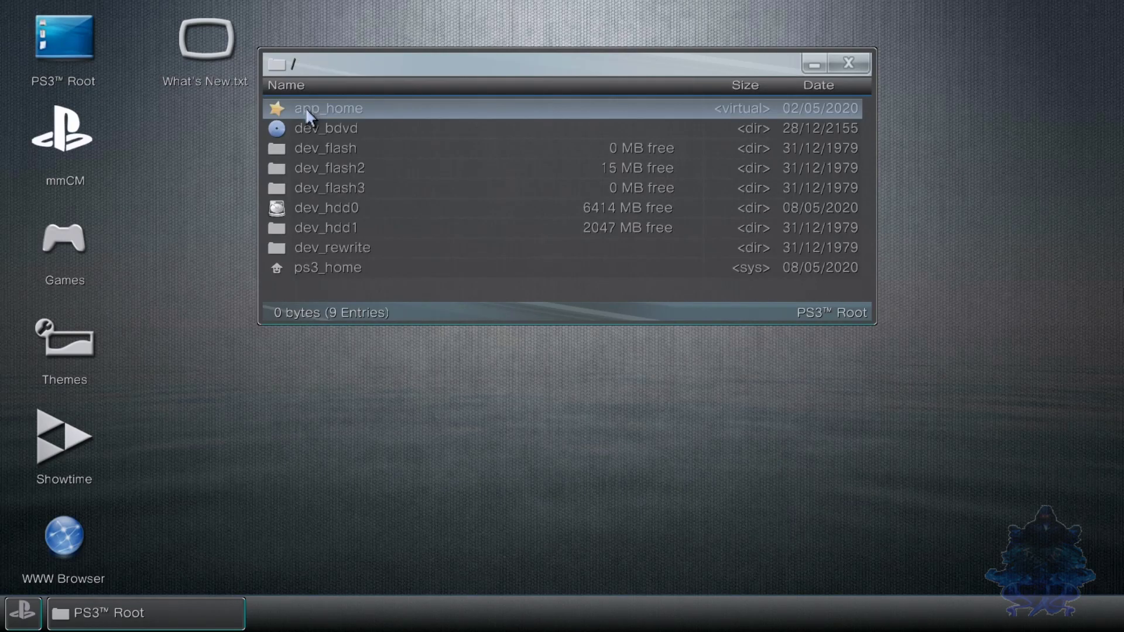
pyautogui.doubleClick(361, 208)
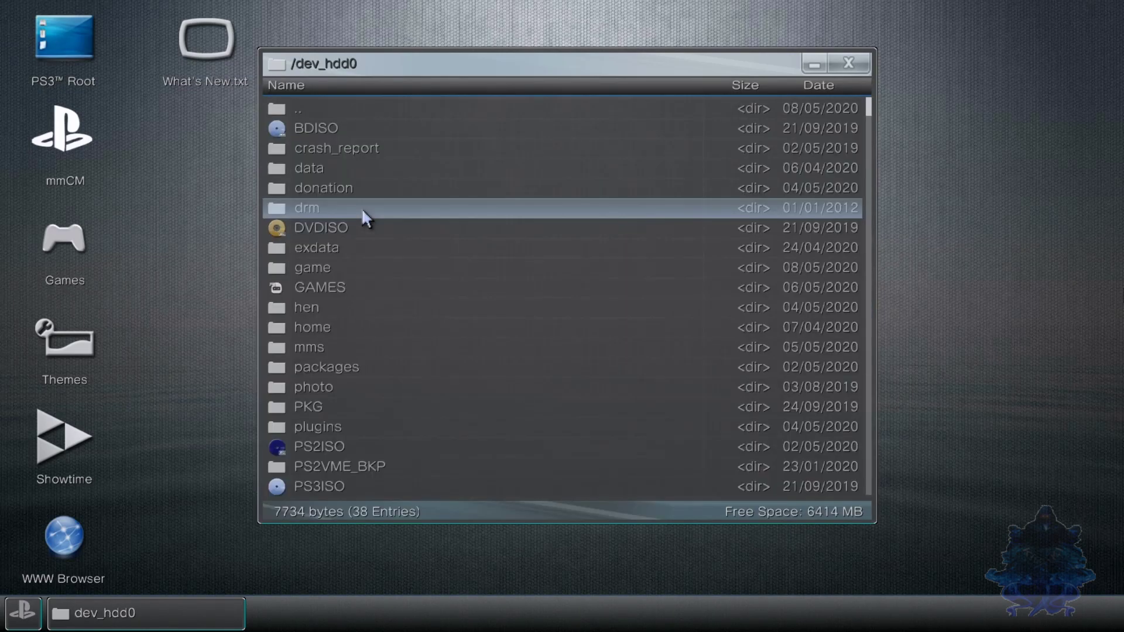
pyautogui.doubleClick(347, 288)
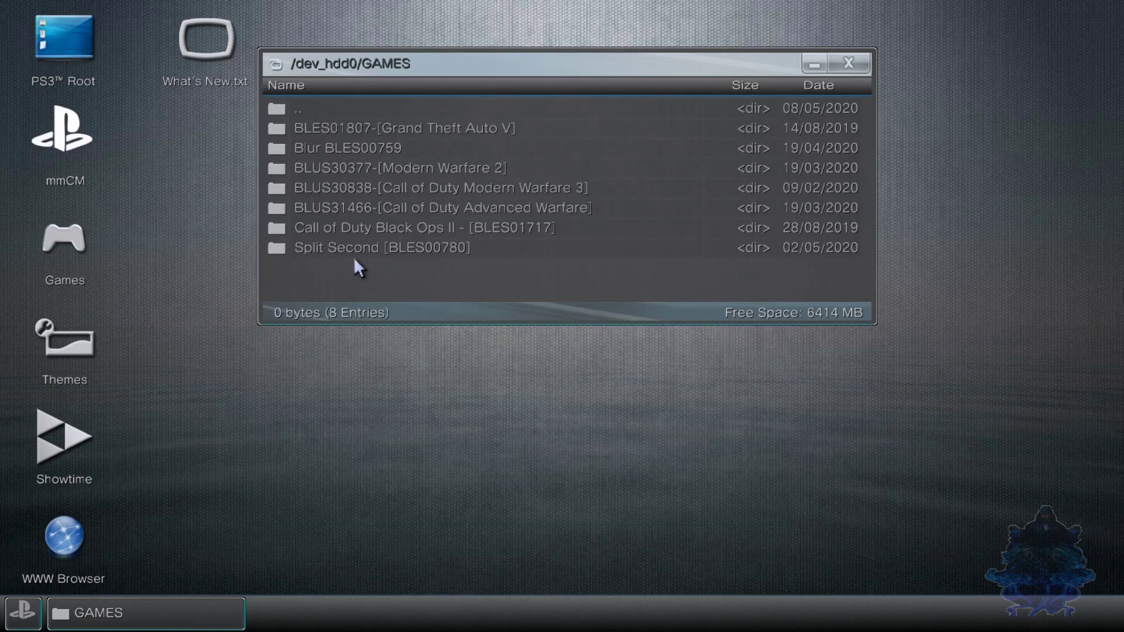
pyautogui.rightClick(381, 271)
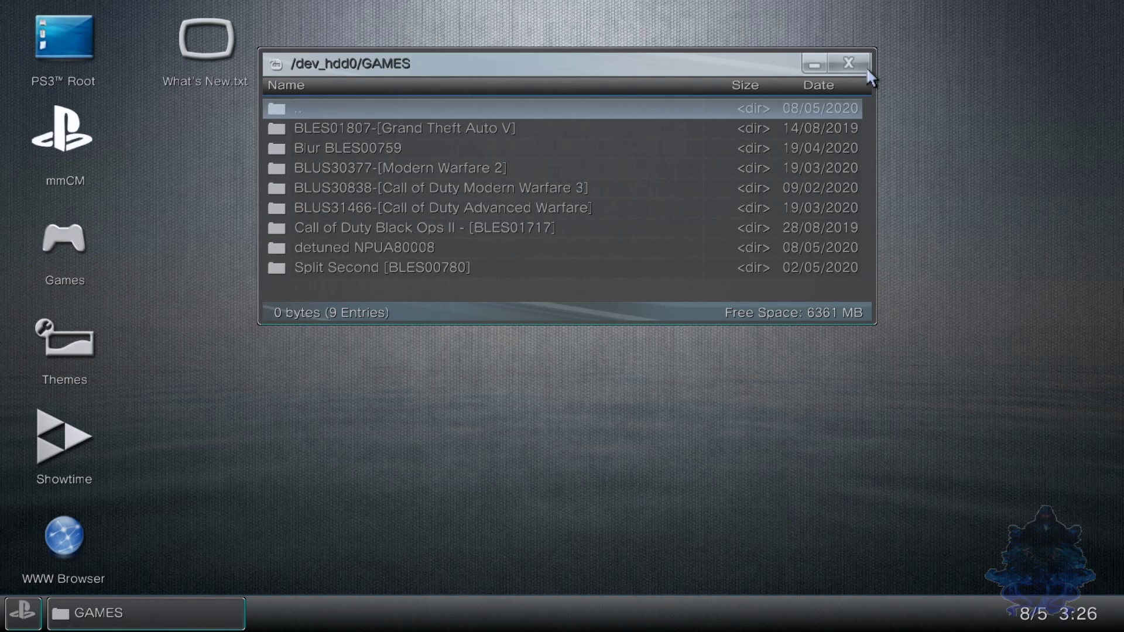
# Close the GAMES window, open multiMAN's game list, select .detuned and review its options menu.
pyautogui.click(866, 67)
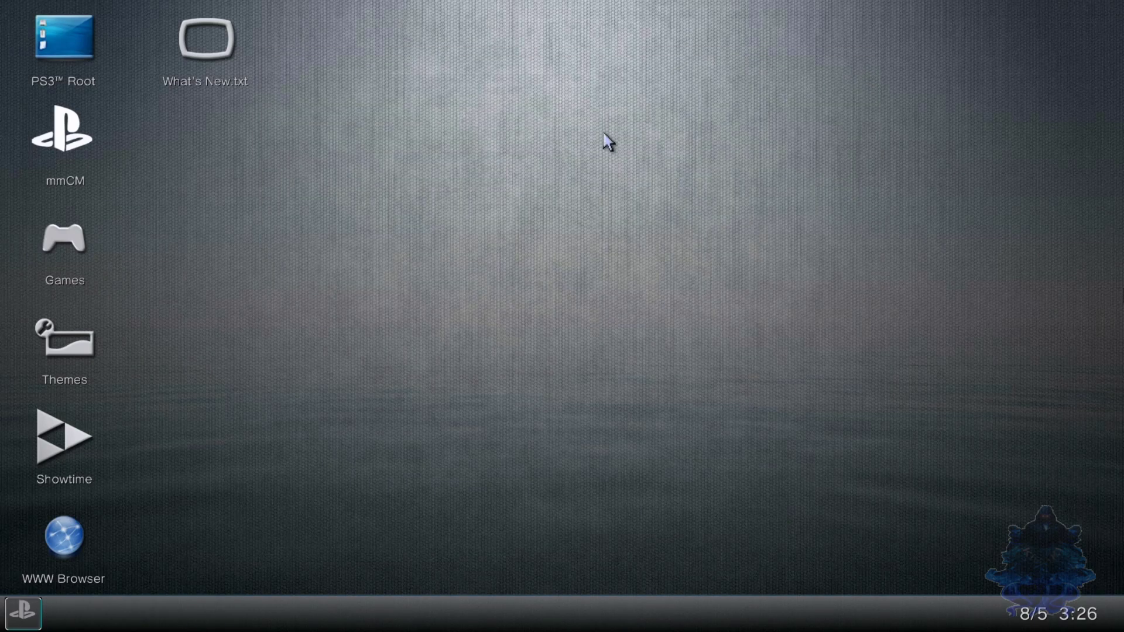
pyautogui.click(75, 255)
pyautogui.click(74, 251)
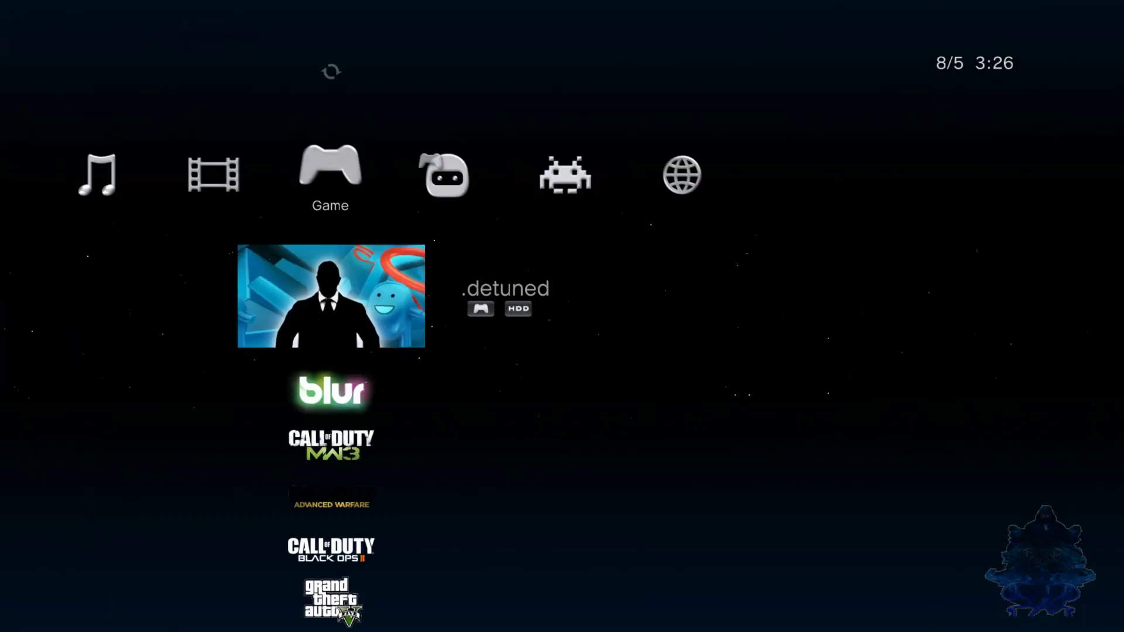
pyautogui.press('Up')
pyautogui.press('Down')
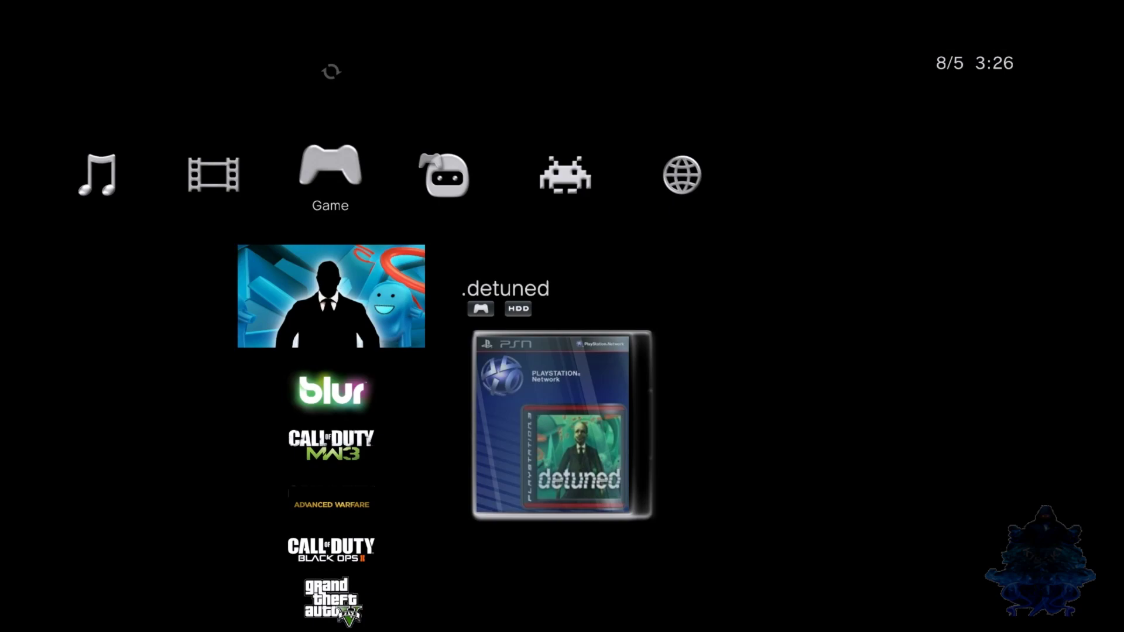
pyautogui.press('Menu')
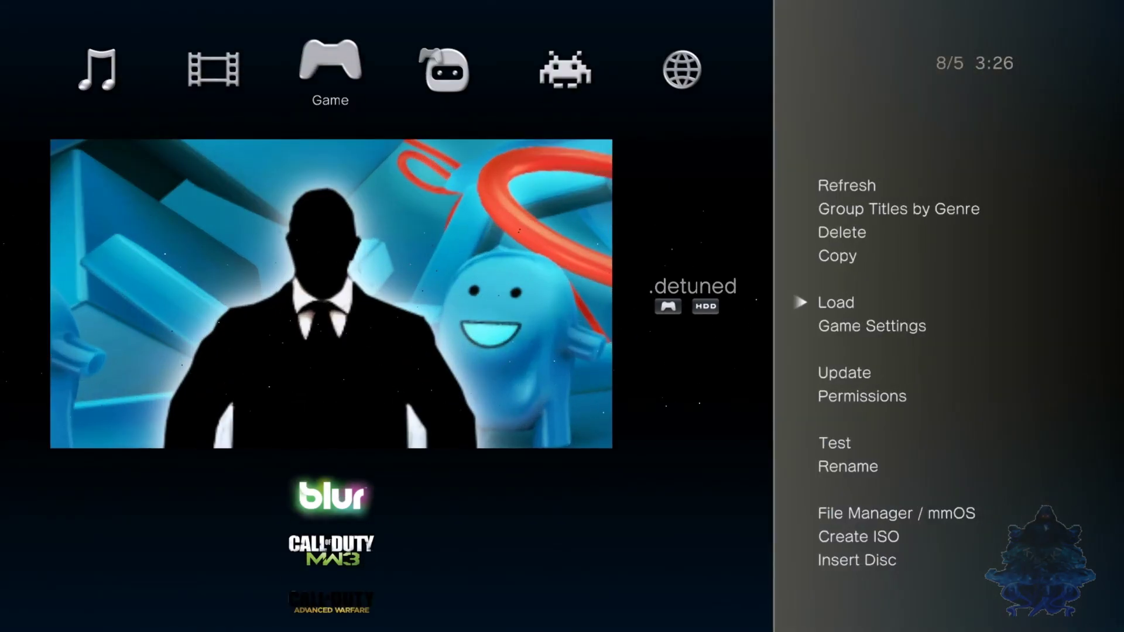
pyautogui.press('Up')
pyautogui.press('Down')
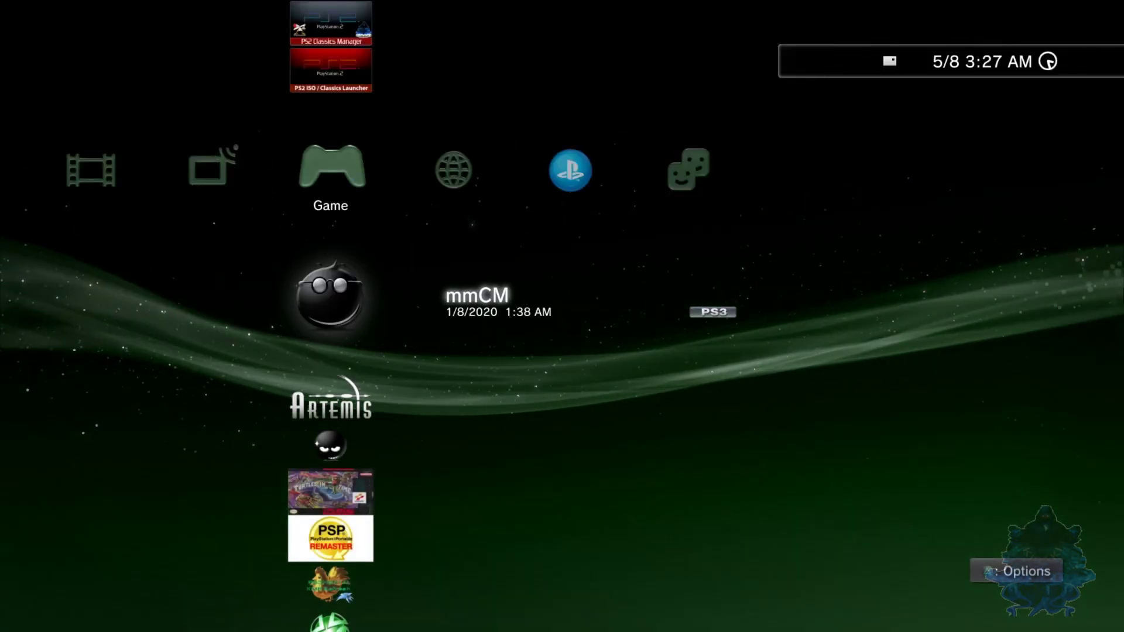
# Move up the XMB Game column to select the .detuned game.
pyautogui.press('Up')
pyautogui.press('Up')
pyautogui.press('Up')
pyautogui.press('Up')
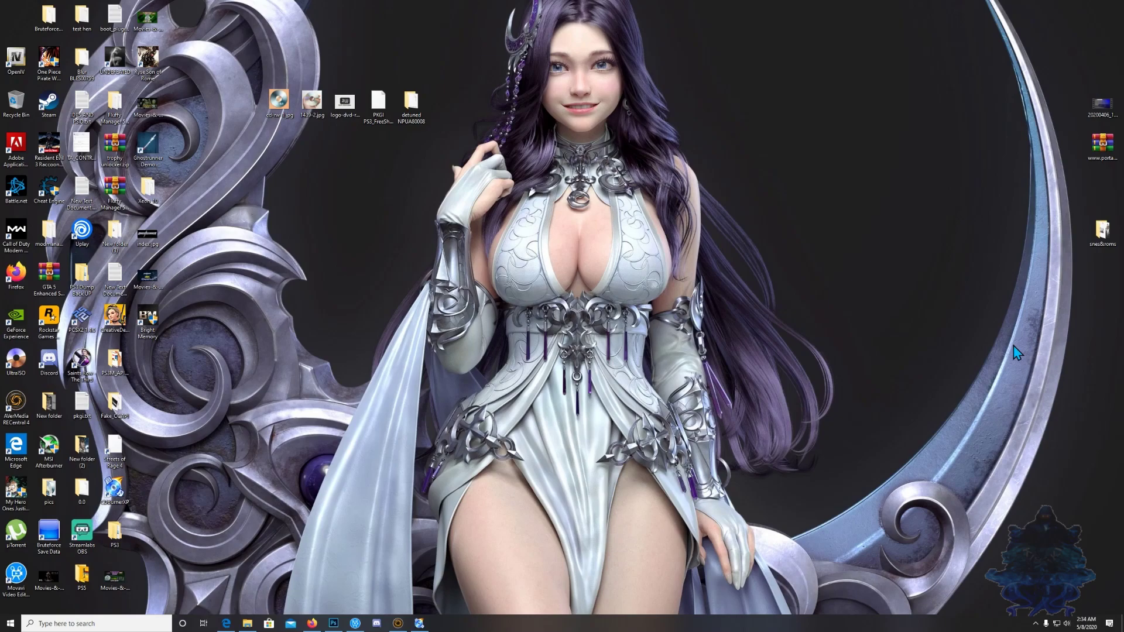
# Fast-erase the CD-RW in drive N: using CDBurnerXP's Erase disc task.
pyautogui.click(419, 622)
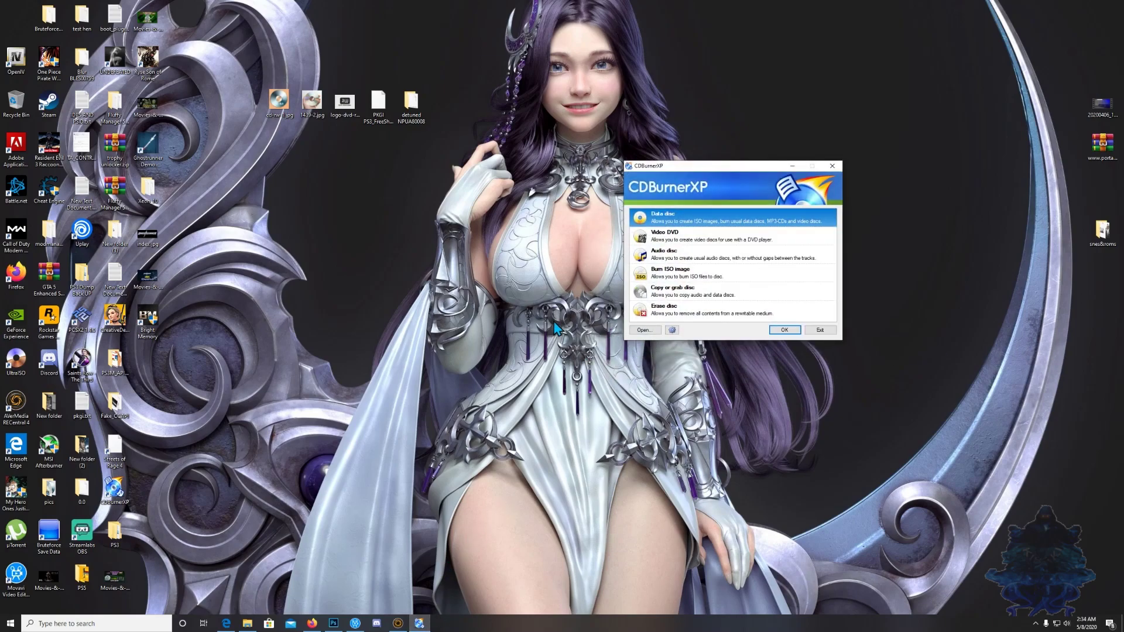
pyautogui.click(670, 320)
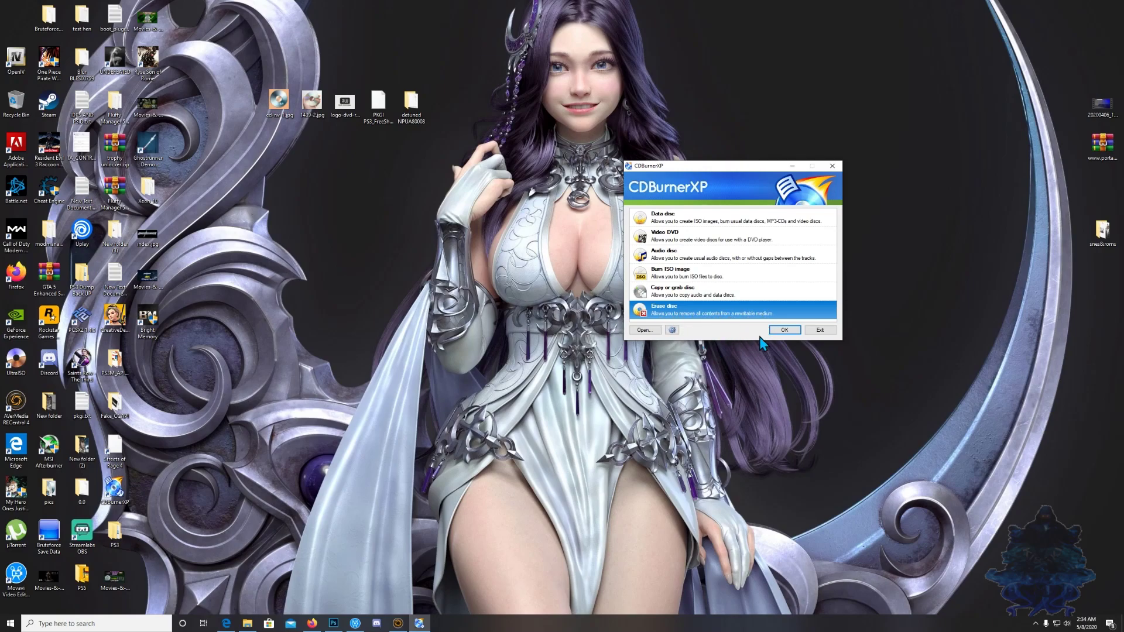
pyautogui.click(784, 330)
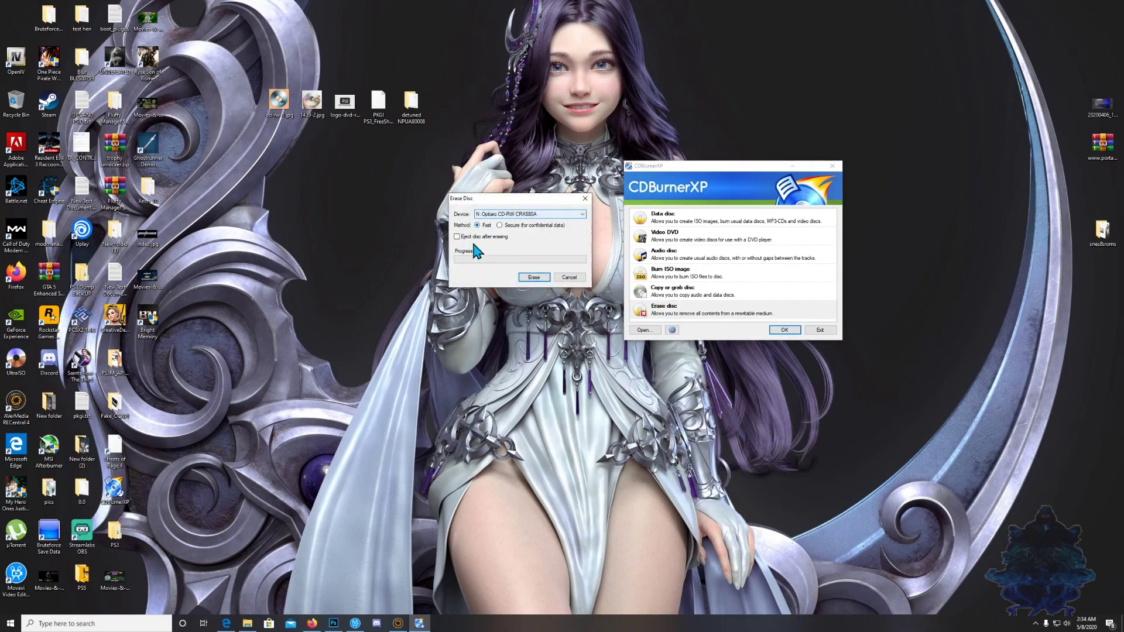
pyautogui.click(535, 278)
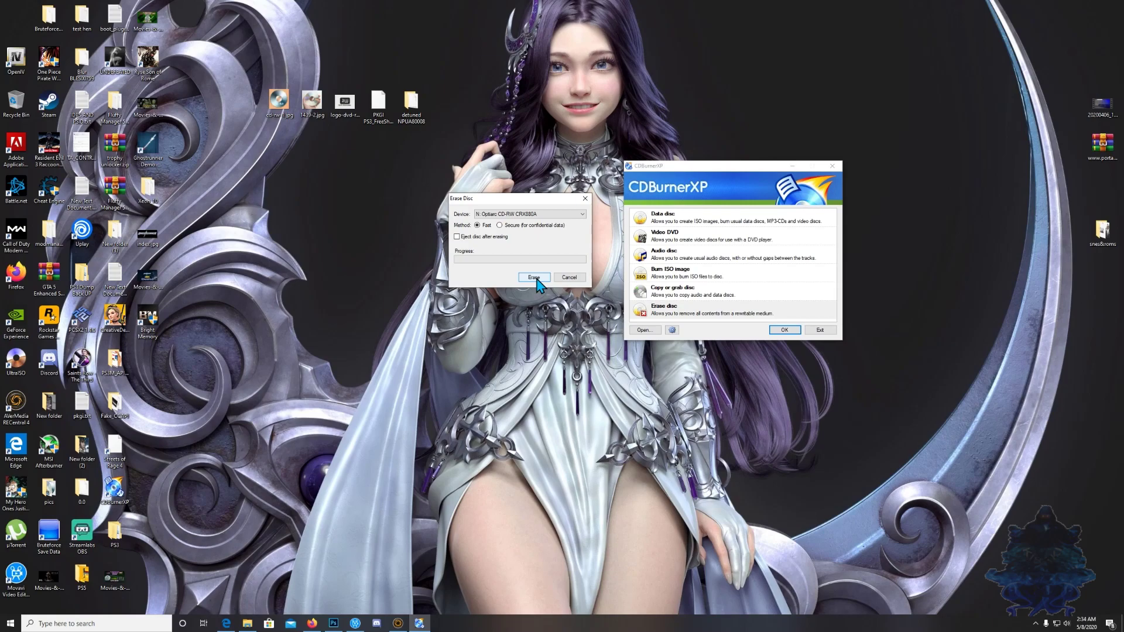
pyautogui.click(536, 280)
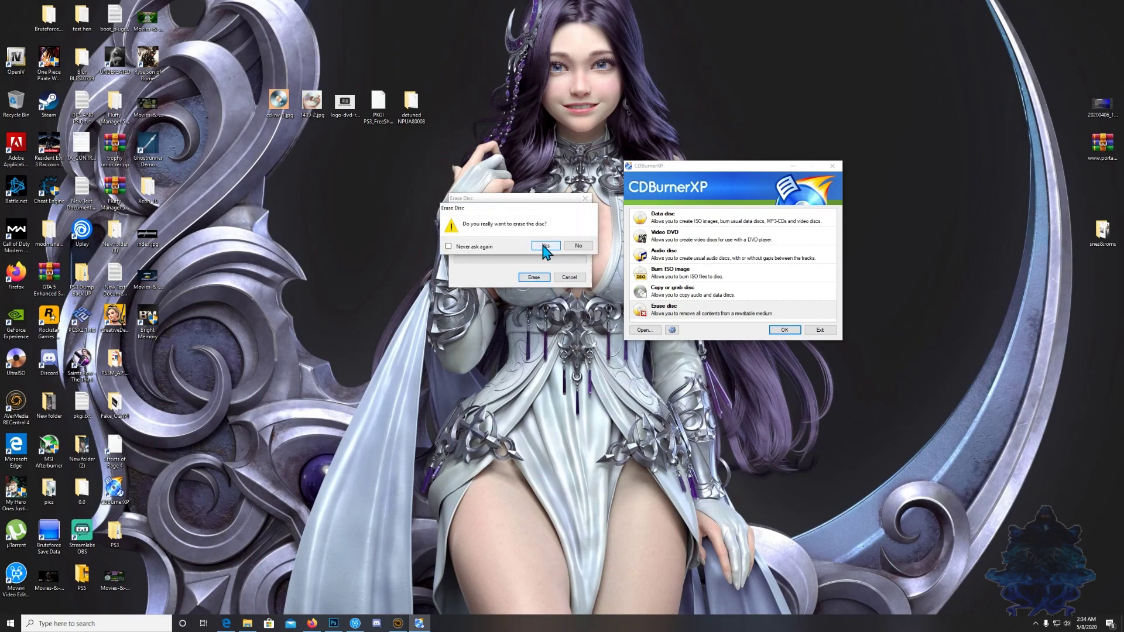
pyautogui.click(545, 247)
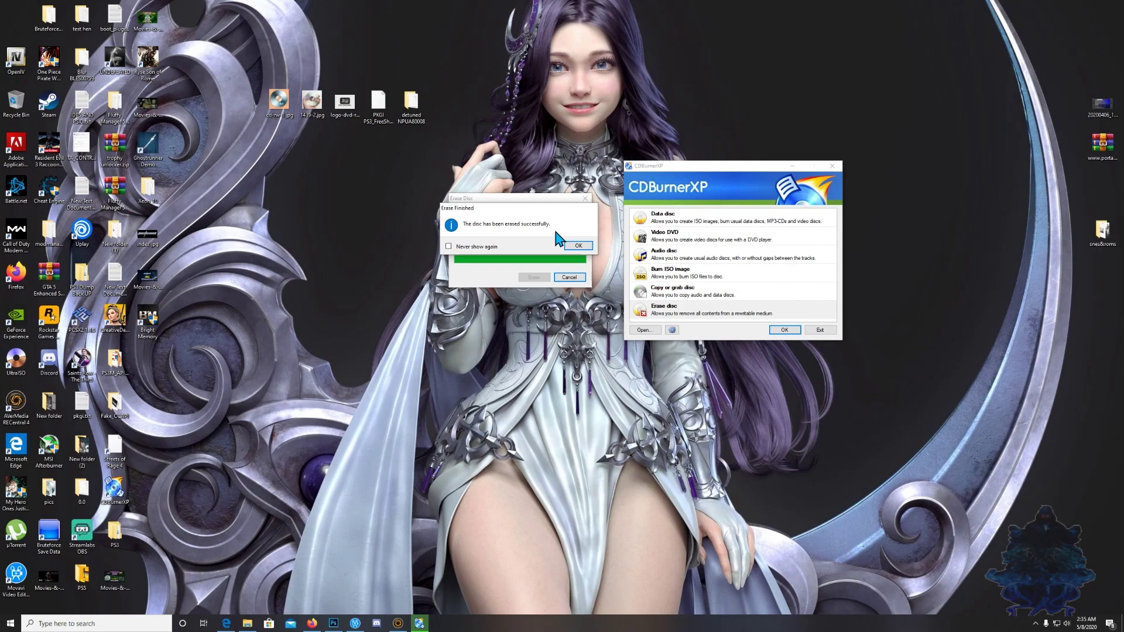
pyautogui.click(579, 246)
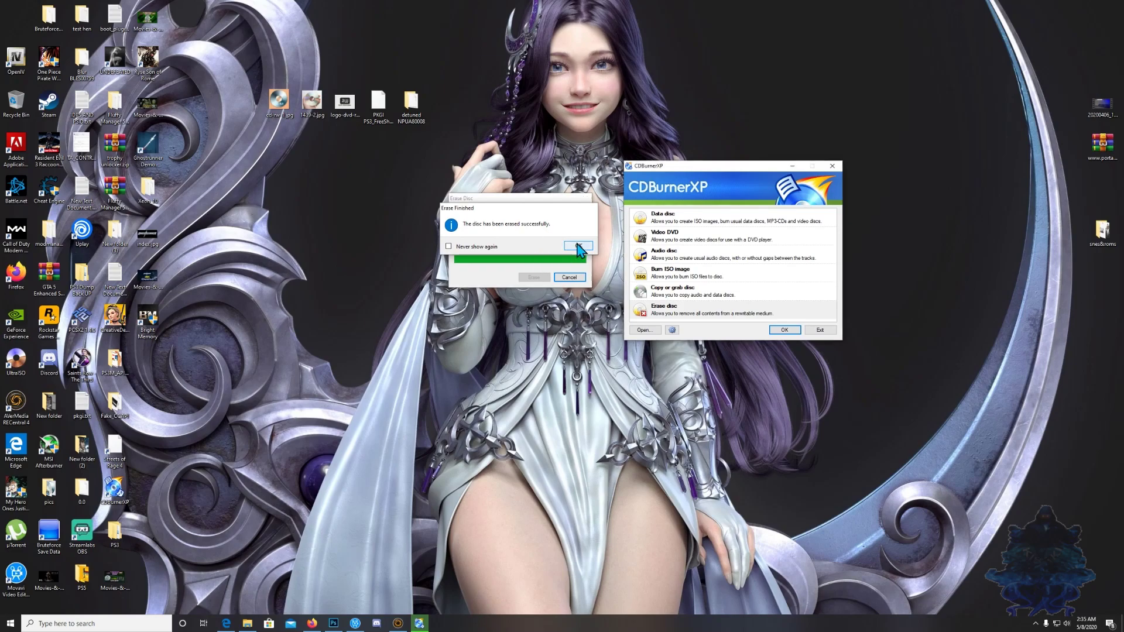
# Exit CDBurnerXP and refresh the Windows desktop.
pyautogui.click(819, 330)
pyautogui.rightClick(626, 326)
pyautogui.click(647, 351)
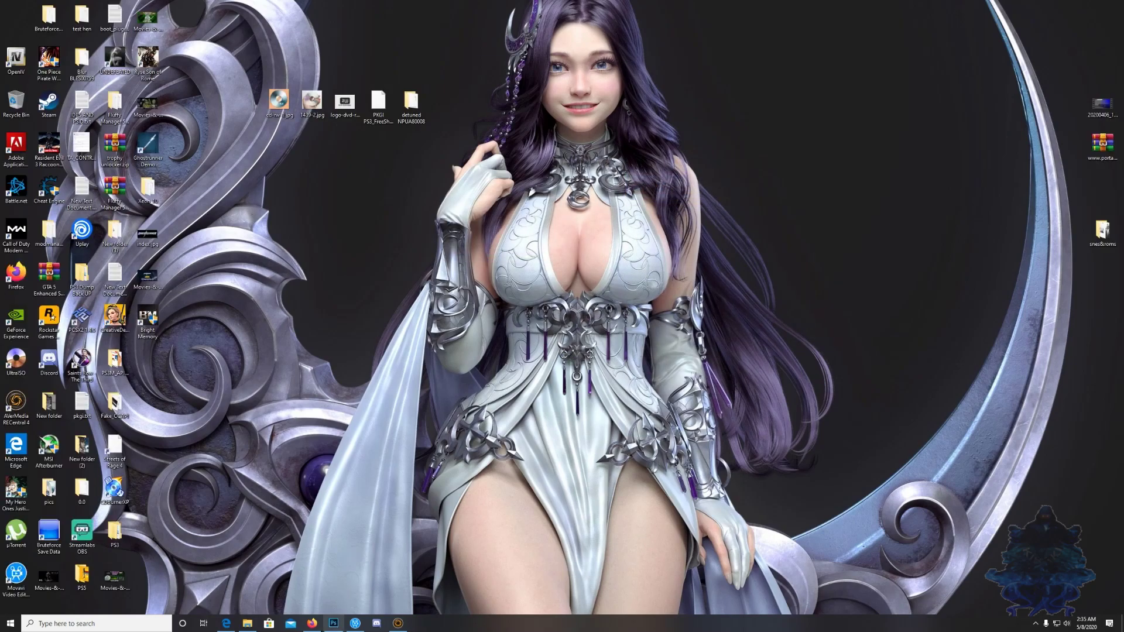
# Open This PC to see DVD/CD-RW Drive (N:) with 702 MB free of 702 MB.
pyautogui.click(247, 624)
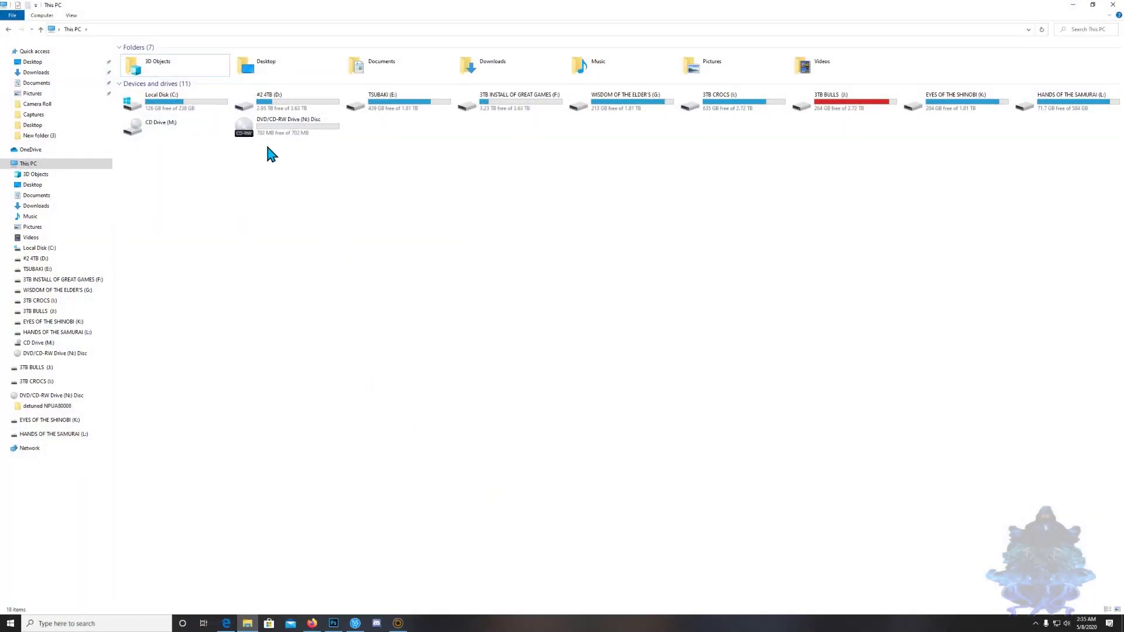